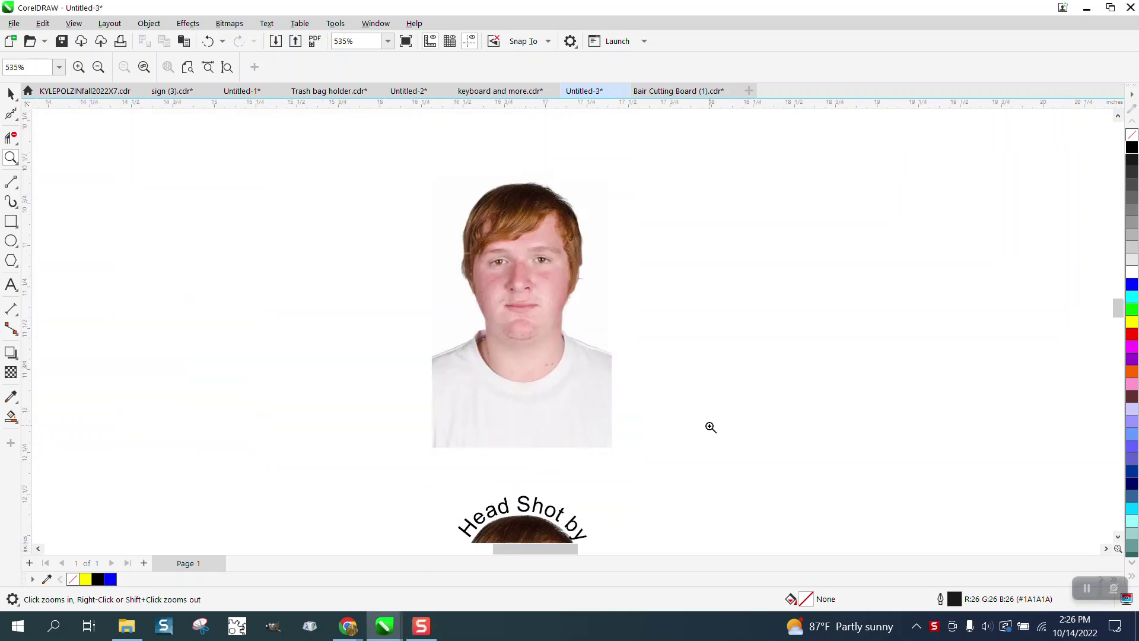
# Zoom in on the finished lower headshot, then select the original portrait photo.
pyautogui.scroll(-1, 709, 427)
pyautogui.scroll(-3, 677, 415)
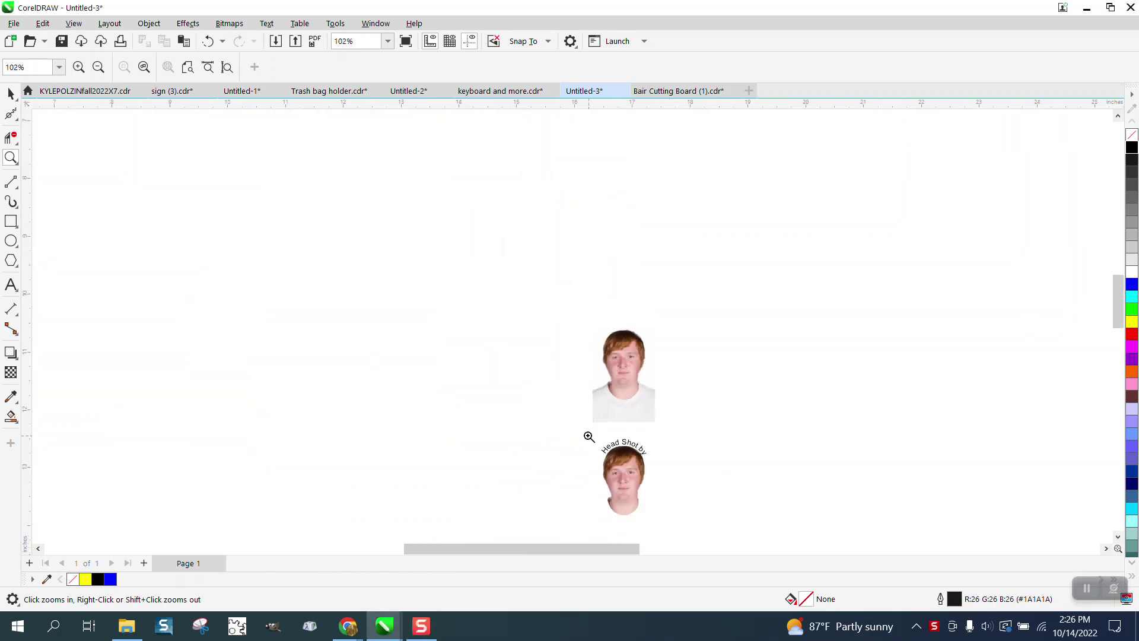
pyautogui.moveTo(683, 526); pyautogui.dragTo(682, 525)
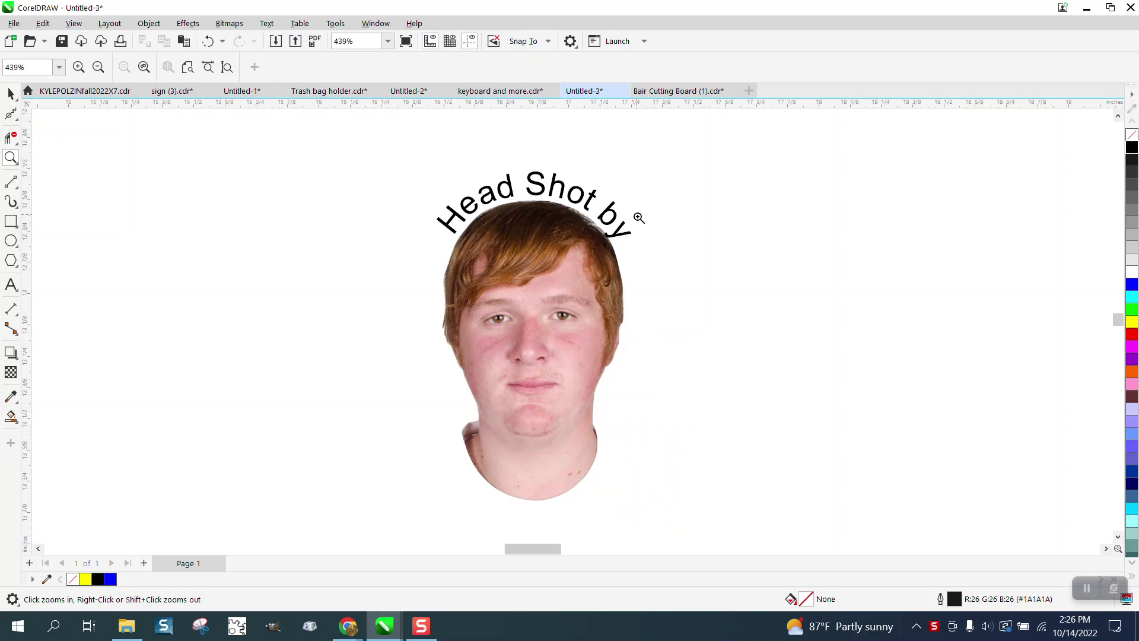
pyautogui.scroll(-2, 509, 274)
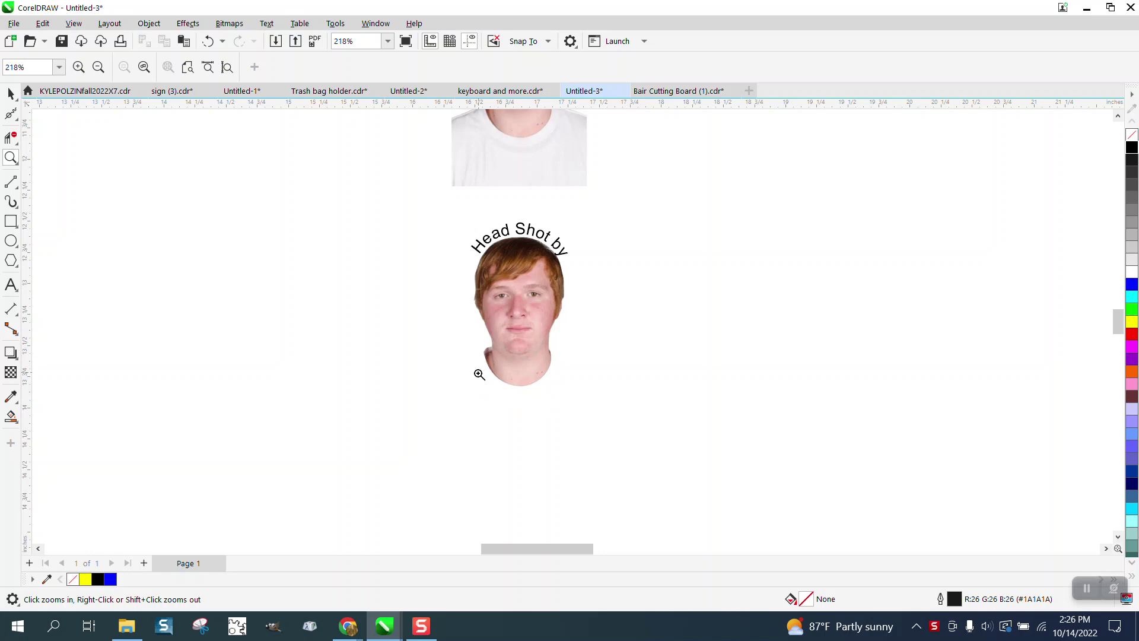
pyautogui.scroll(-2, 480, 374)
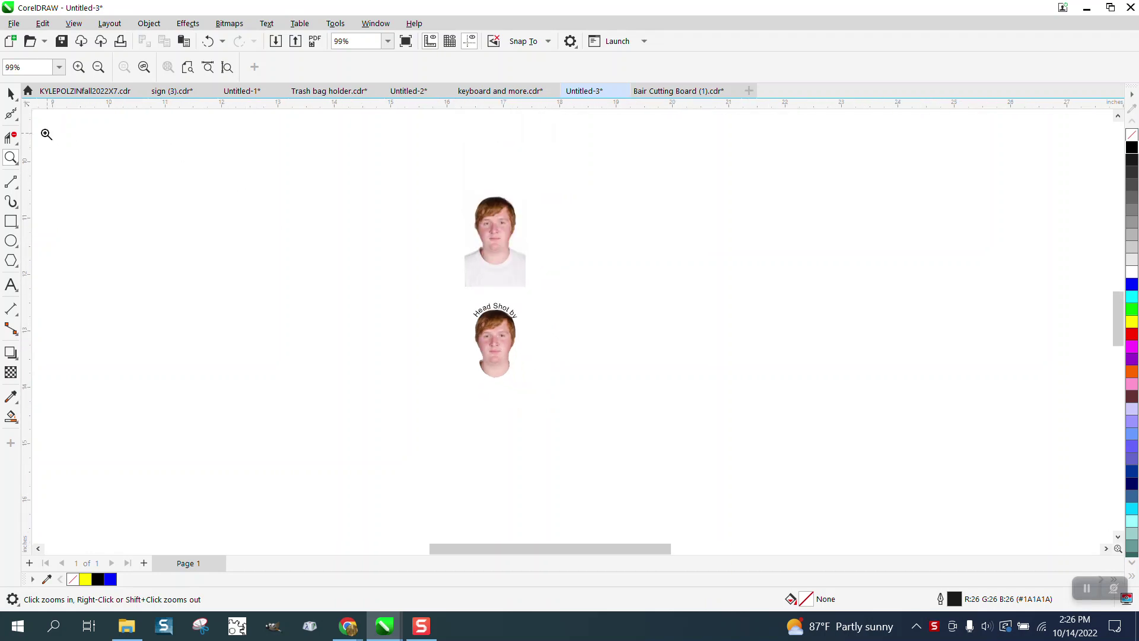
pyautogui.click(11, 93)
pyautogui.click(480, 214)
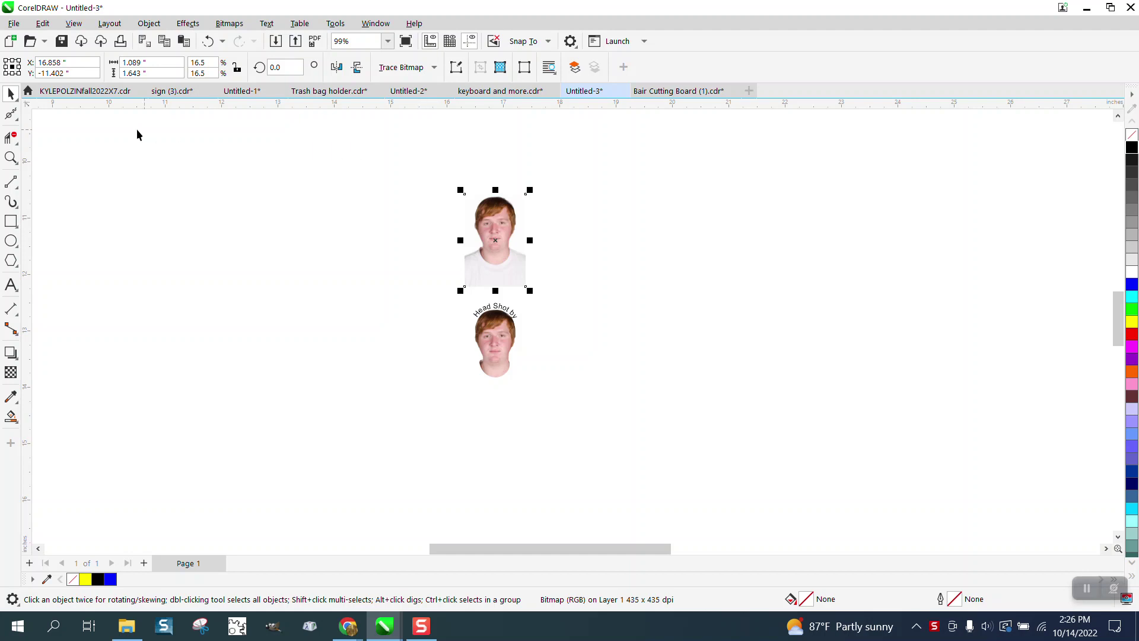
# Zoom into the top portrait and duplicate it with Ctrl+D beside the original.
pyautogui.click(11, 157)
pyautogui.moveTo(483, 215); pyautogui.dragTo(581, 289)
pyautogui.click(10, 95)
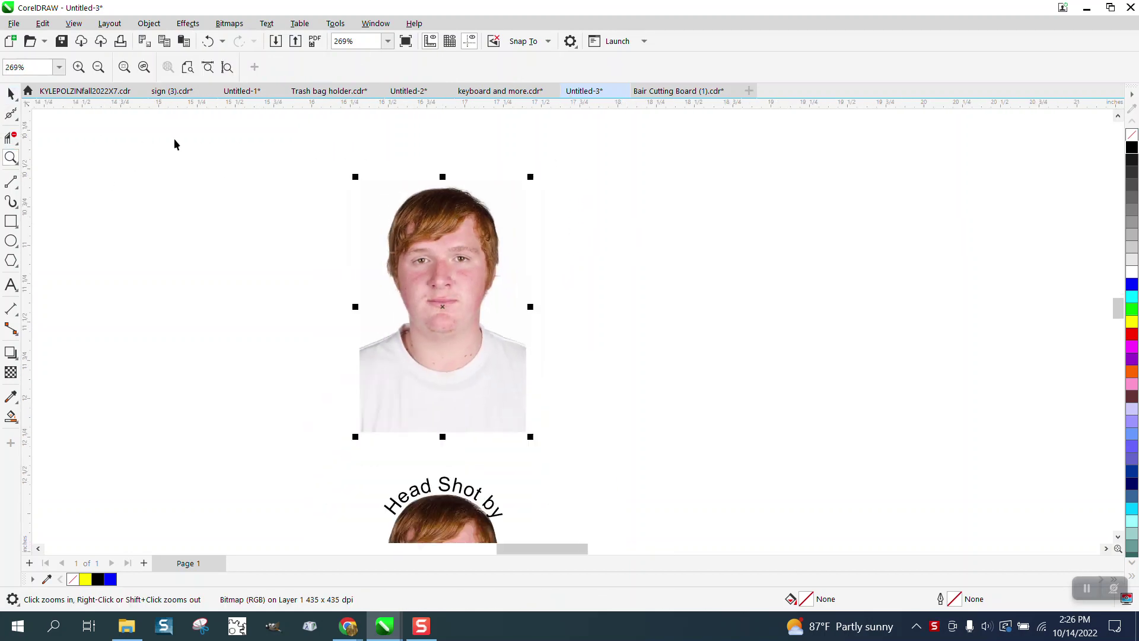
pyautogui.click(493, 137)
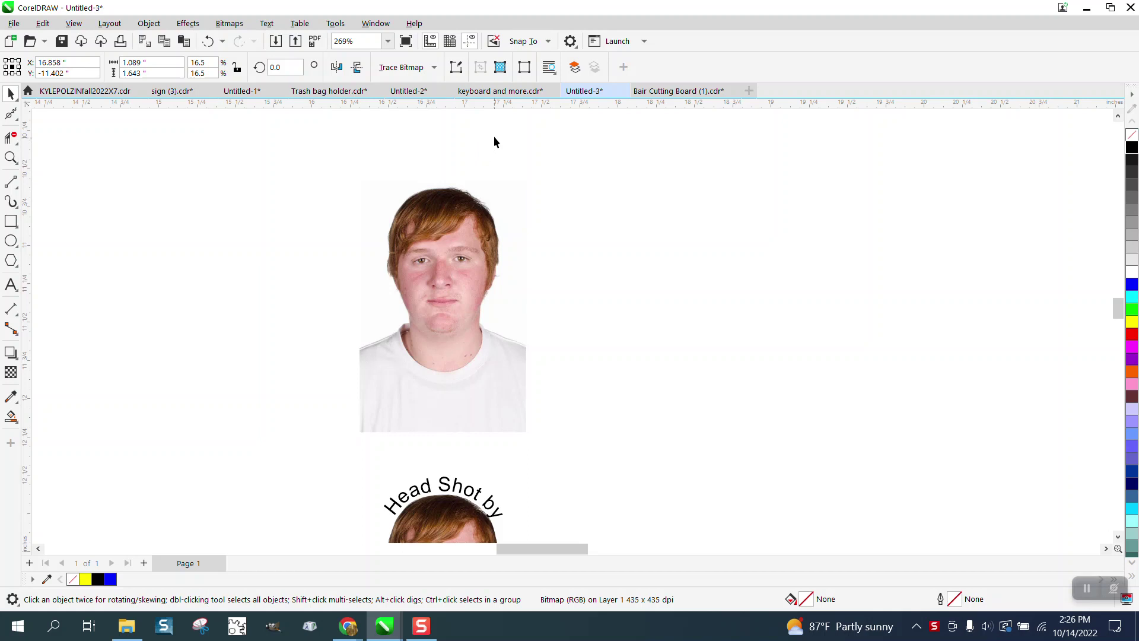
pyautogui.click(476, 207)
pyautogui.hotkey('ctrl', 'd')
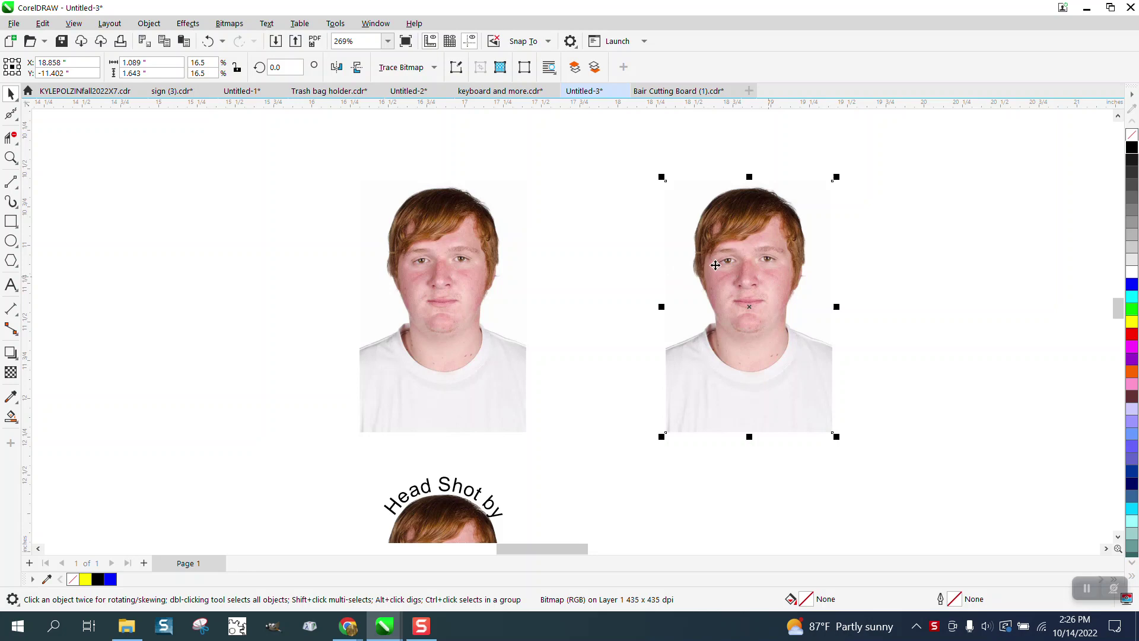
# Trace the duplicate with Outline Trace > Clipart, producing 140 shapes in 12 colours.
pyautogui.click(435, 71)
pyautogui.moveTo(442, 117)
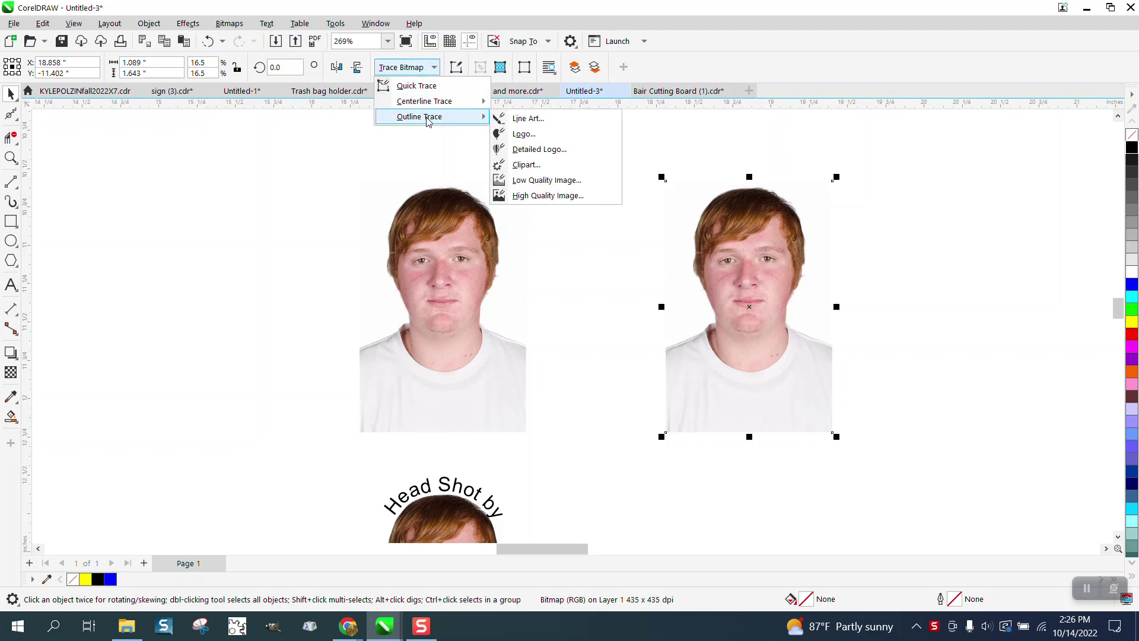
pyautogui.click(532, 166)
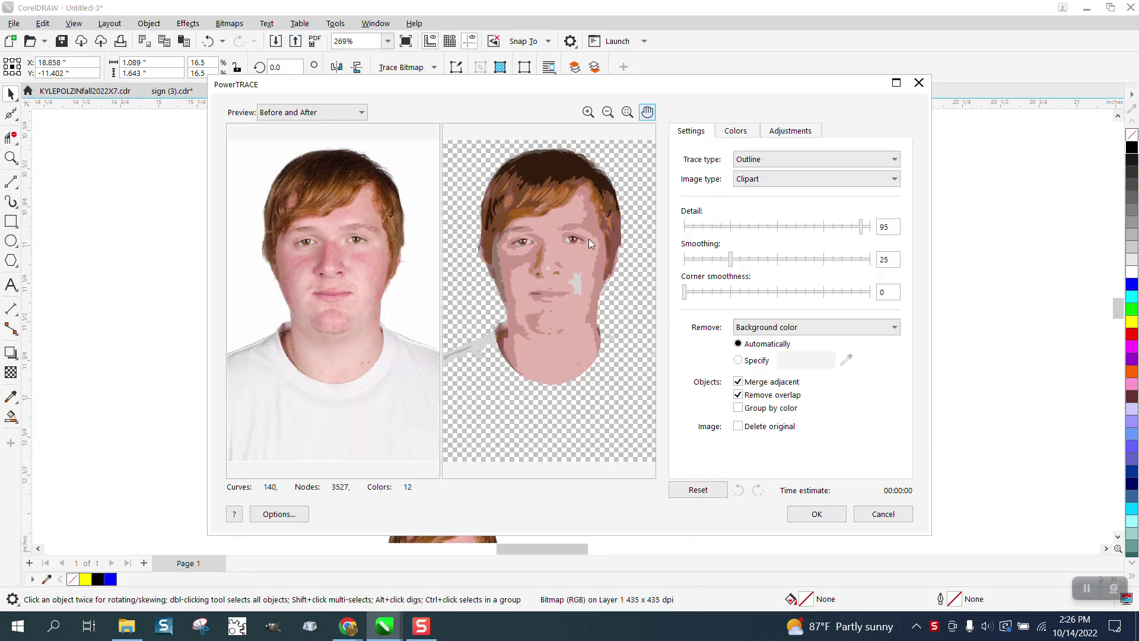
pyautogui.click(817, 513)
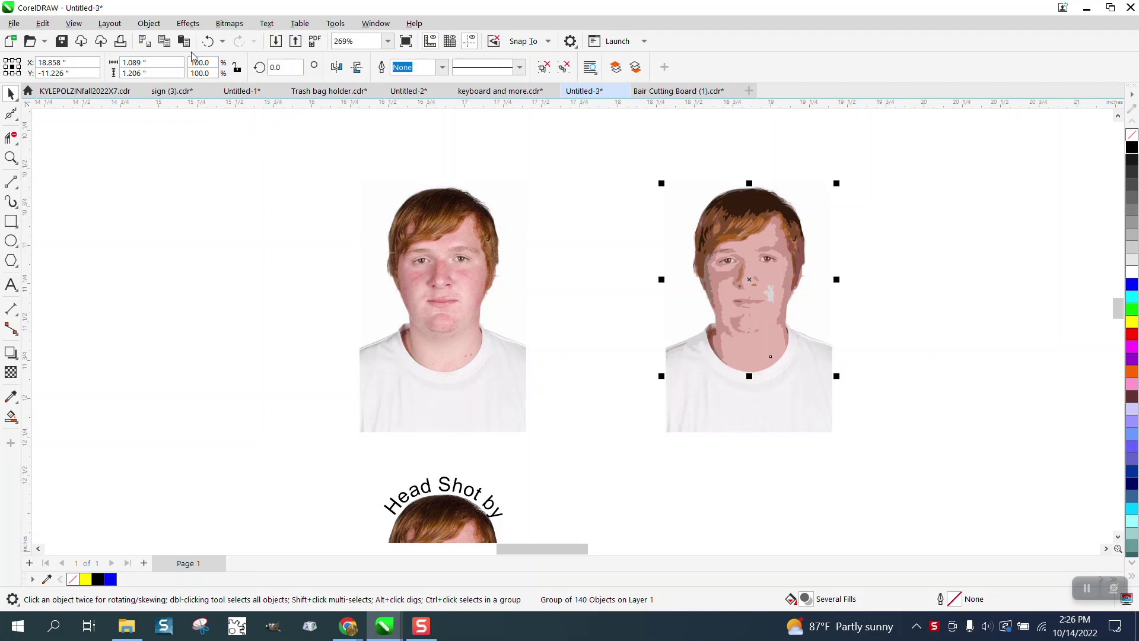
# Ungroup all the traced shapes and delete the leftover photo bitmap beneath them.
pyautogui.click(149, 23)
pyautogui.moveTo(191, 259)
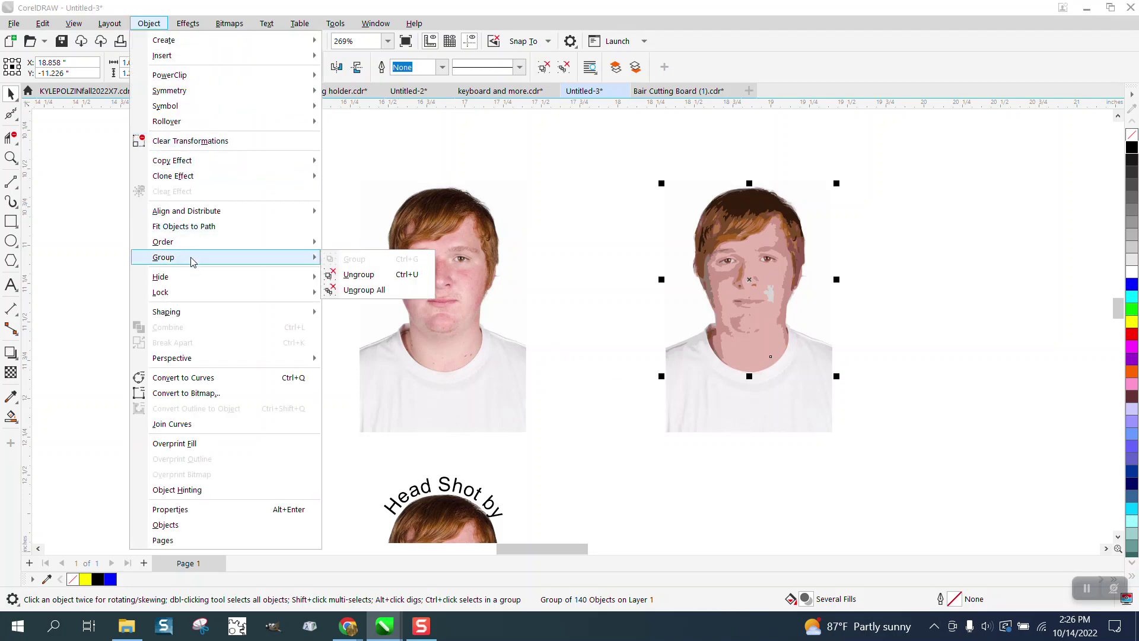
pyautogui.click(365, 273)
pyautogui.click(688, 413)
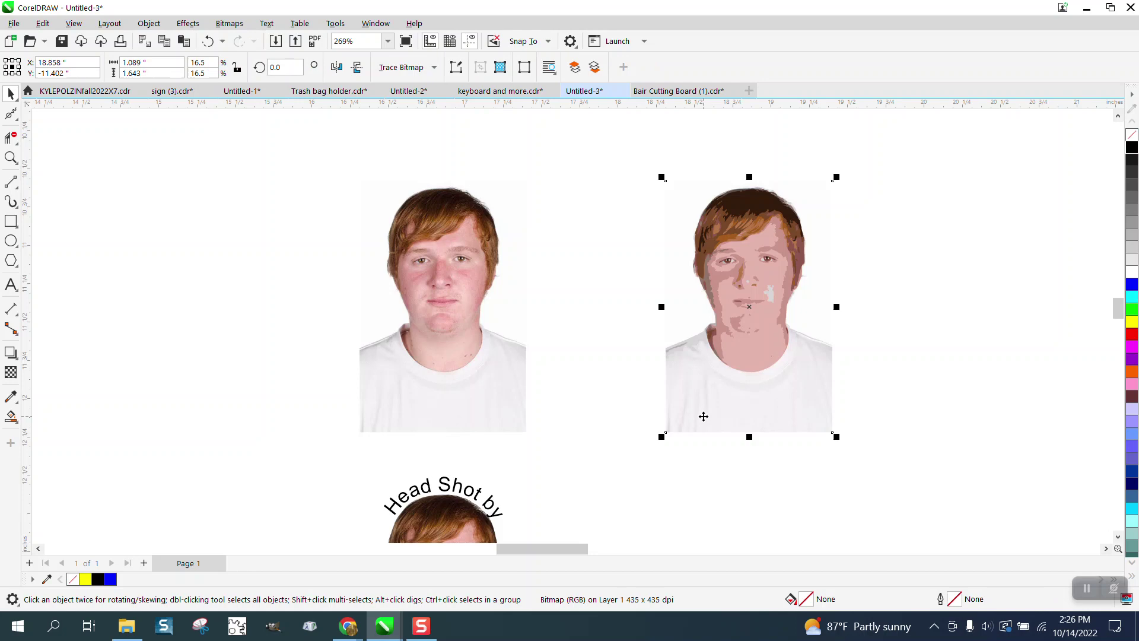
pyautogui.press('Delete')
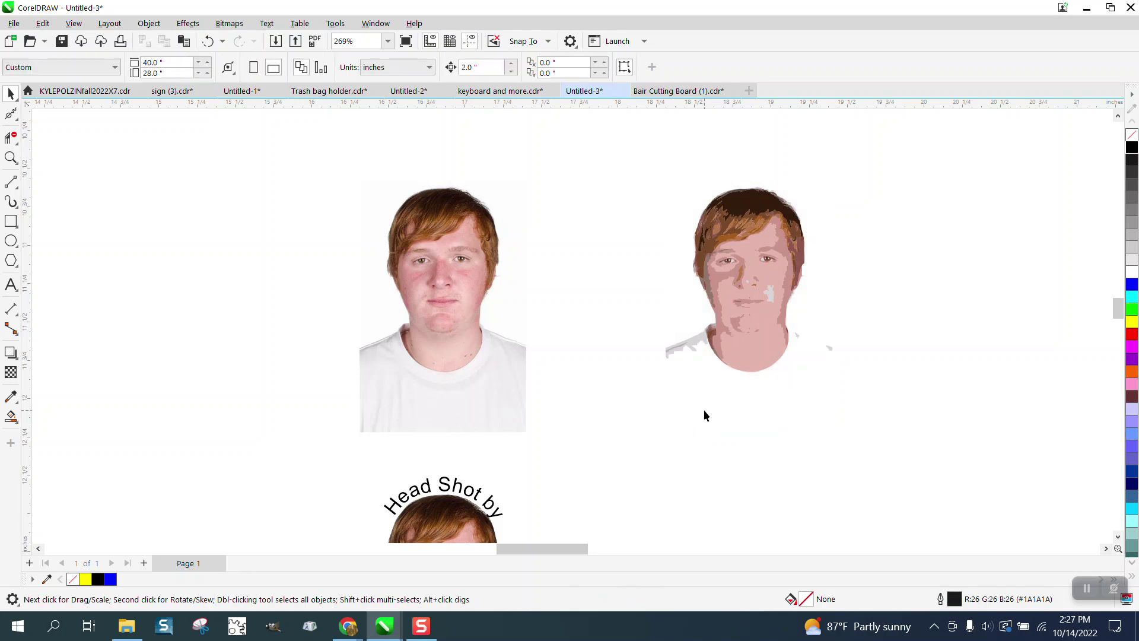
# Delete three shoulder fragments and marquee-select the remaining 129 head shapes.
pyautogui.click(684, 347)
pyautogui.press('Delete')
pyautogui.click(695, 347)
pyautogui.press('Delete')
pyautogui.click(827, 347)
pyautogui.press('Delete')
pyautogui.moveTo(658, 191); pyautogui.dragTo(767, 293)
pyautogui.moveTo(862, 392); pyautogui.dragTo(862, 392)
# Zoom in on the head and delete three grey patches along the hair's top and right edges.
pyautogui.click(11, 157)
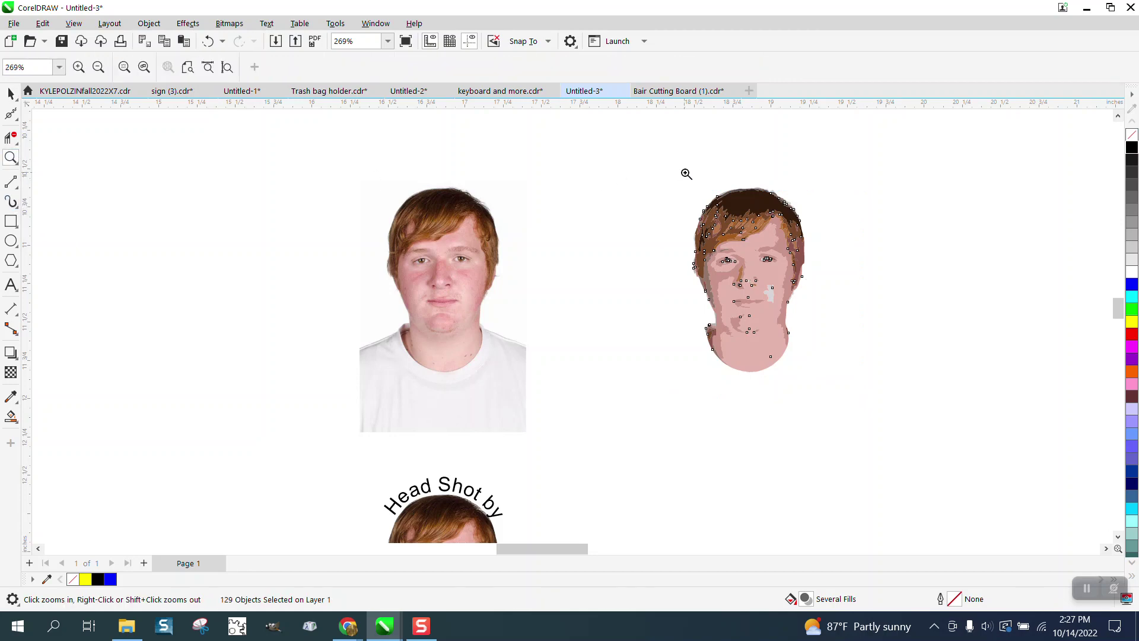
pyautogui.moveTo(687, 173); pyautogui.dragTo(888, 295)
pyautogui.click(11, 93)
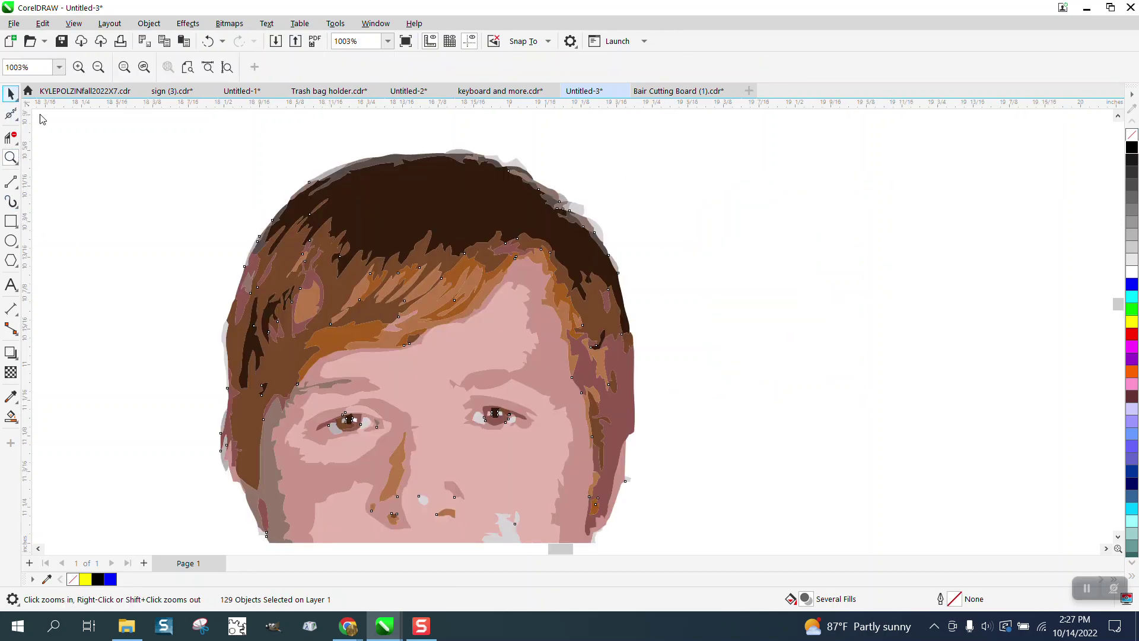
pyautogui.click(408, 141)
pyautogui.click(521, 166)
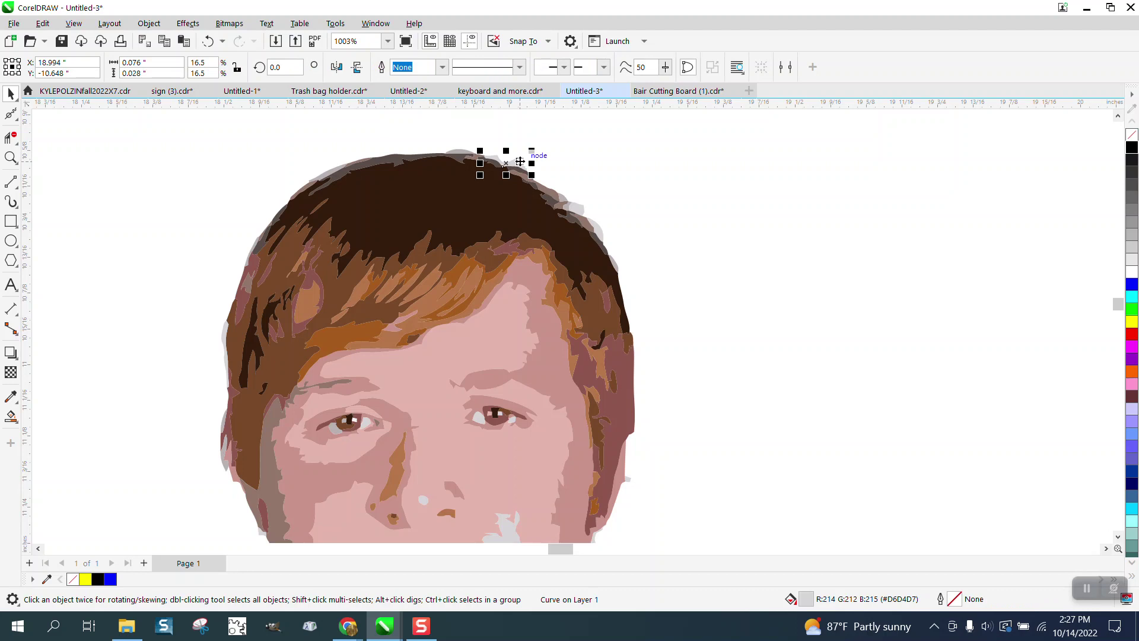
pyautogui.press('Delete')
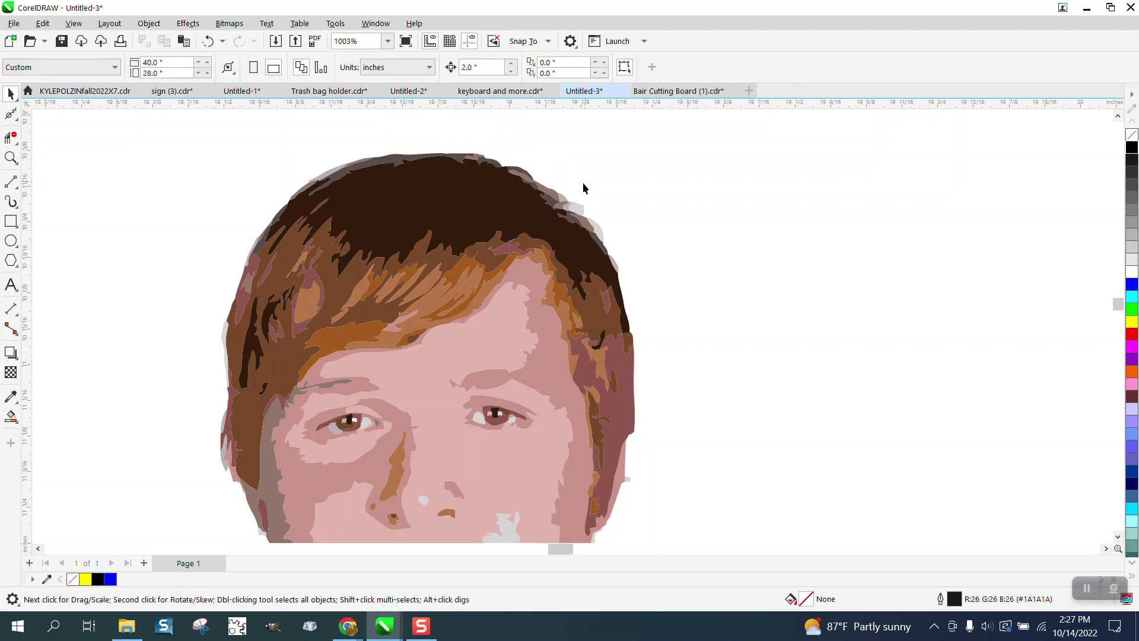
pyautogui.click(578, 212)
pyautogui.press('Delete')
pyautogui.click(620, 266)
pyautogui.press('Delete')
# Delete the grey patches at the face's lower-right and left edges and the hair's left sliver.
pyautogui.click(627, 478)
pyautogui.press('Delete')
pyautogui.click(223, 449)
pyautogui.press('Delete')
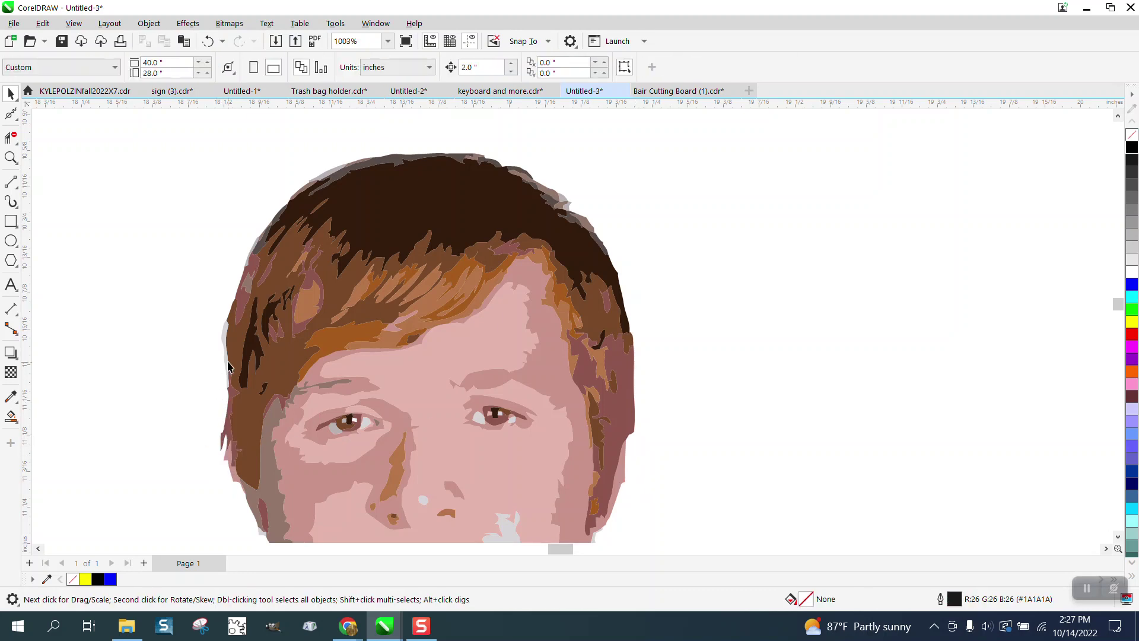
pyautogui.click(227, 339)
pyautogui.press('Delete')
pyautogui.click(11, 157)
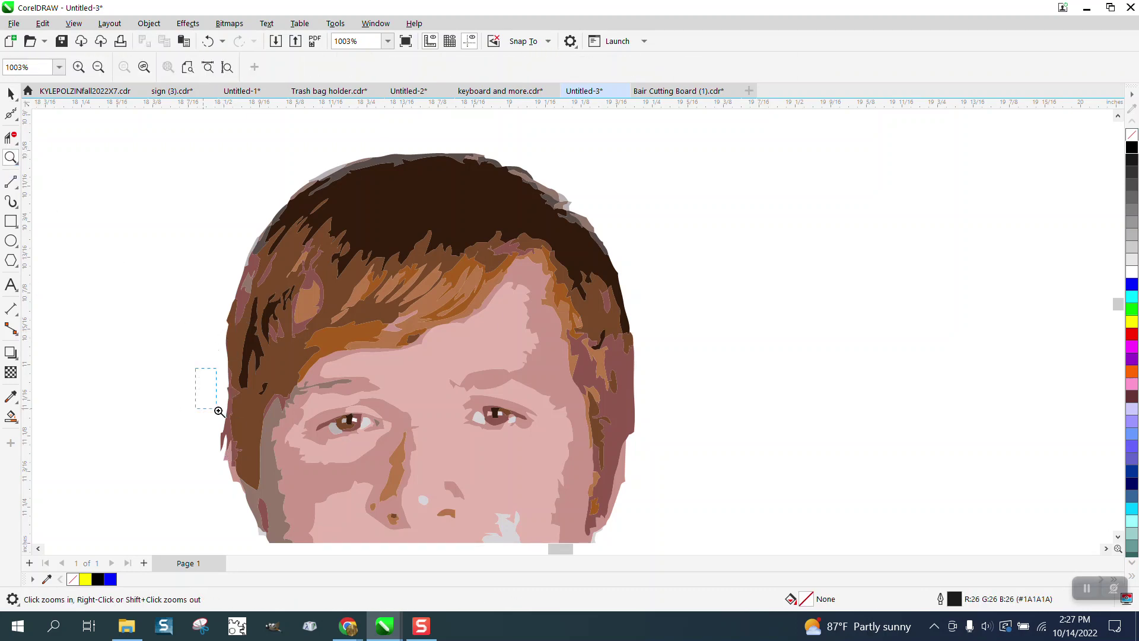
# Zoom into the face's left edge and delete two jagged nodes from the mauve shape.
pyautogui.moveTo(224, 368); pyautogui.dragTo(303, 471)
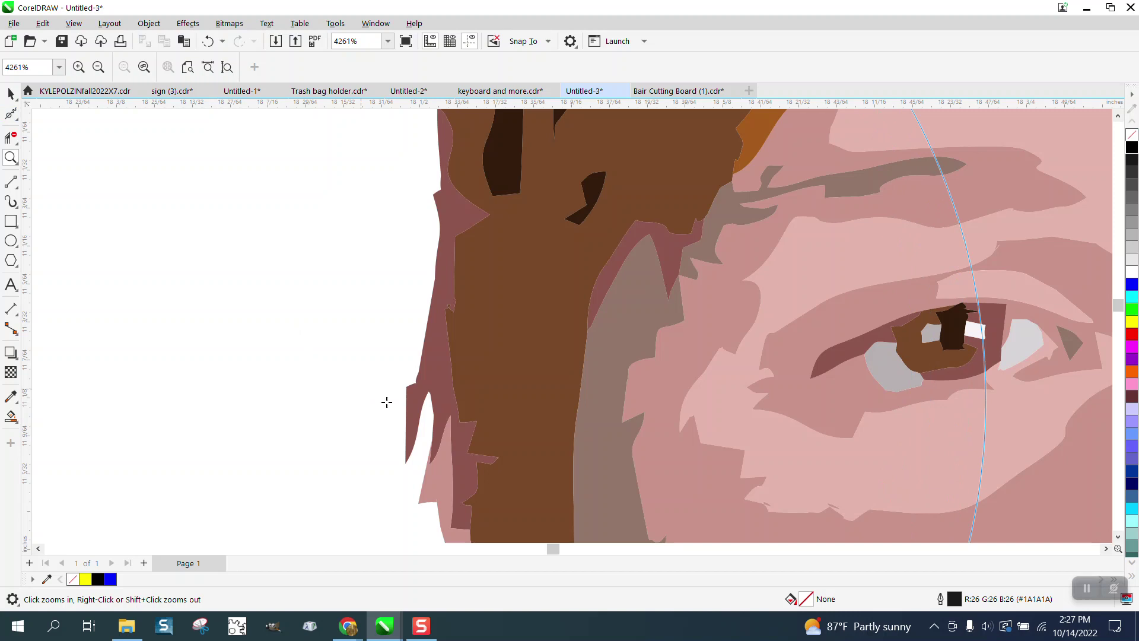
pyautogui.click(10, 113)
pyautogui.click(19, 123)
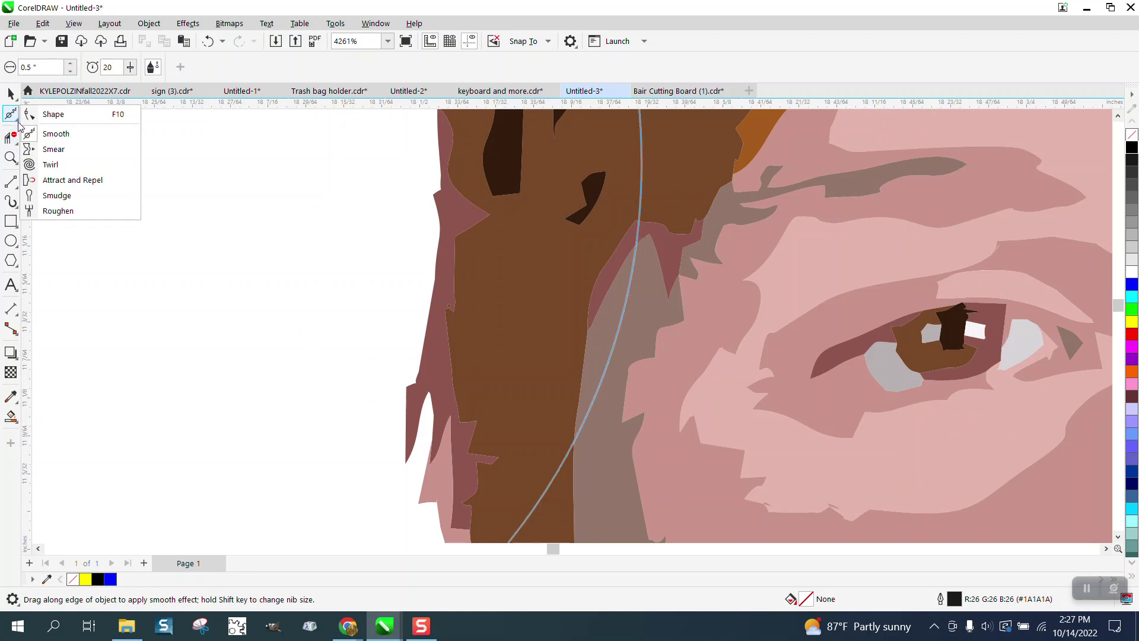
pyautogui.click(62, 121)
pyautogui.click(408, 427)
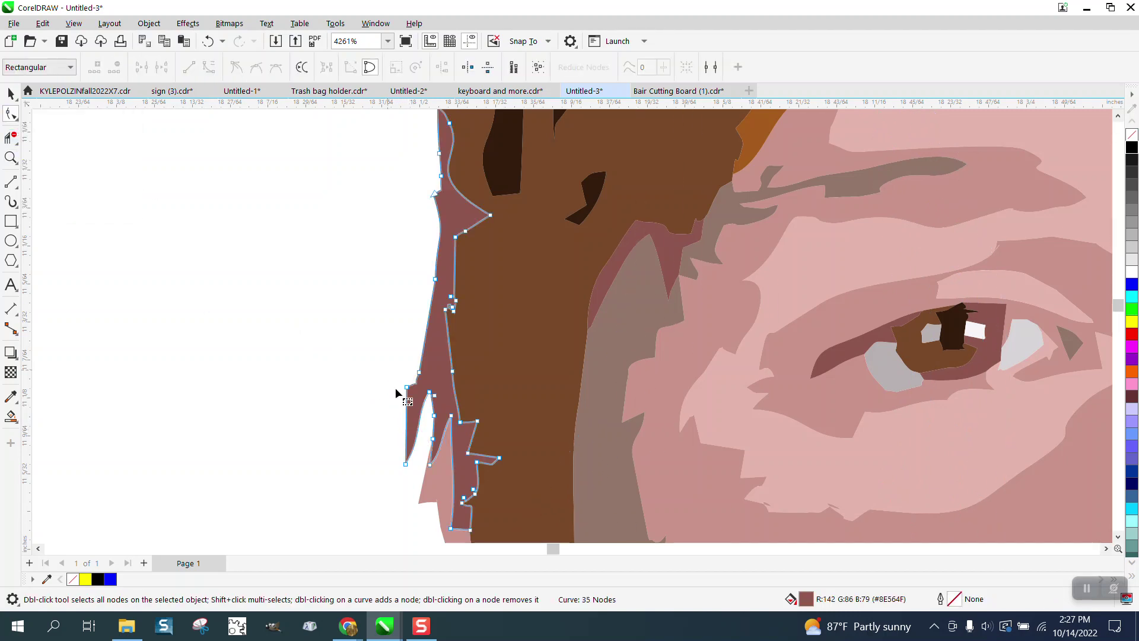
pyautogui.press('Delete')
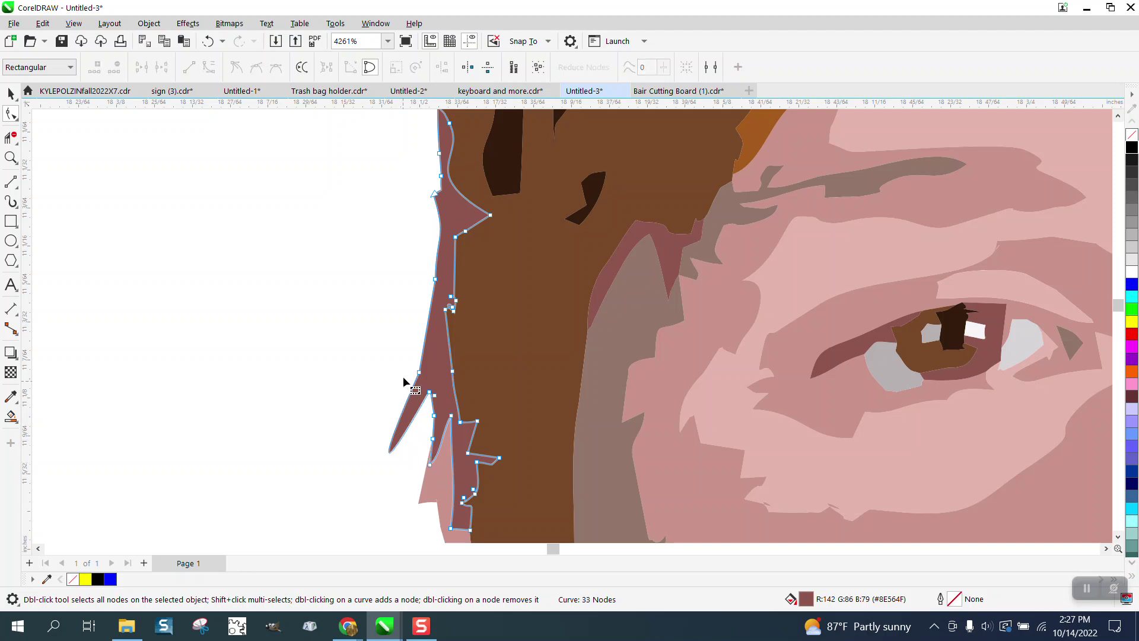
# Convert the segment at a left-edge node to a straight line with To Line, then zoom out.
pyautogui.click(430, 393)
pyautogui.rightClick(430, 393)
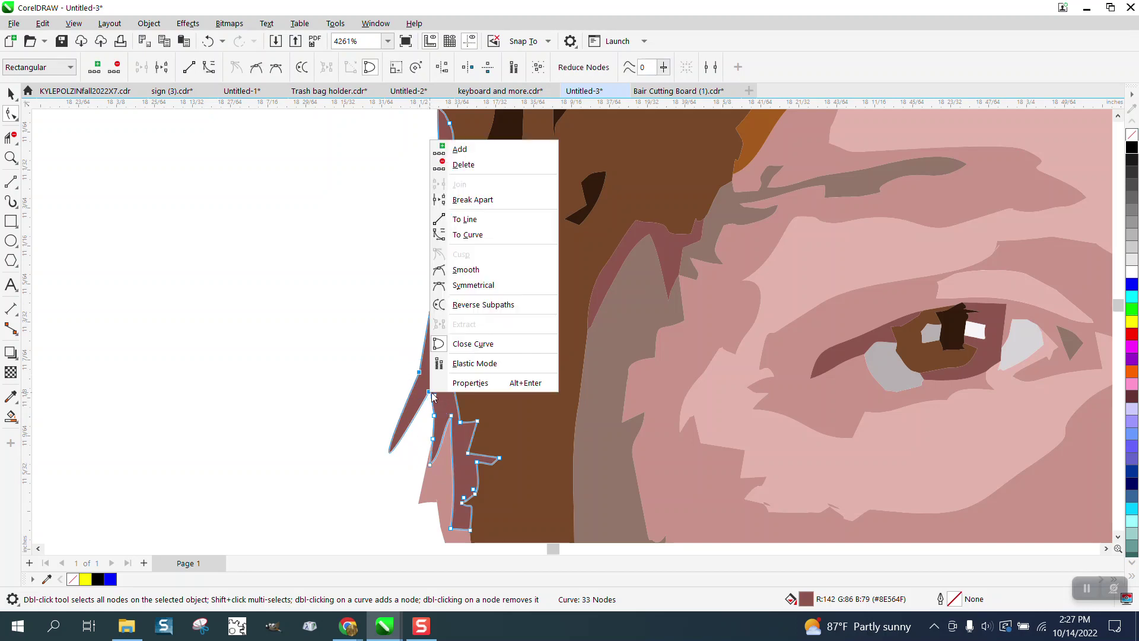
pyautogui.click(458, 224)
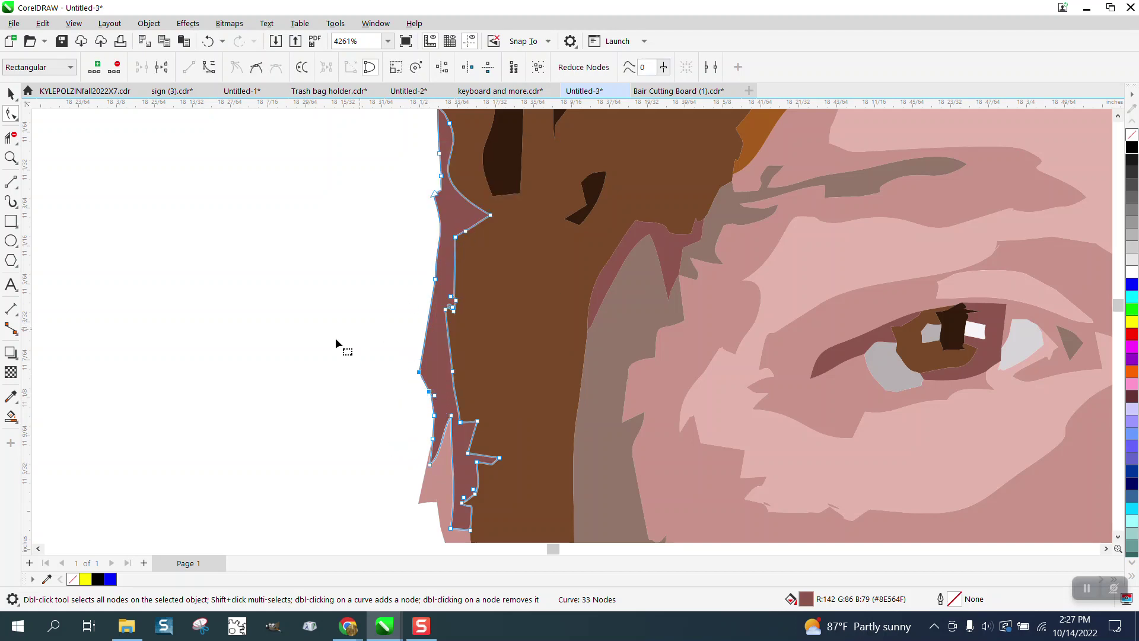
pyautogui.scroll(-5, 272, 309)
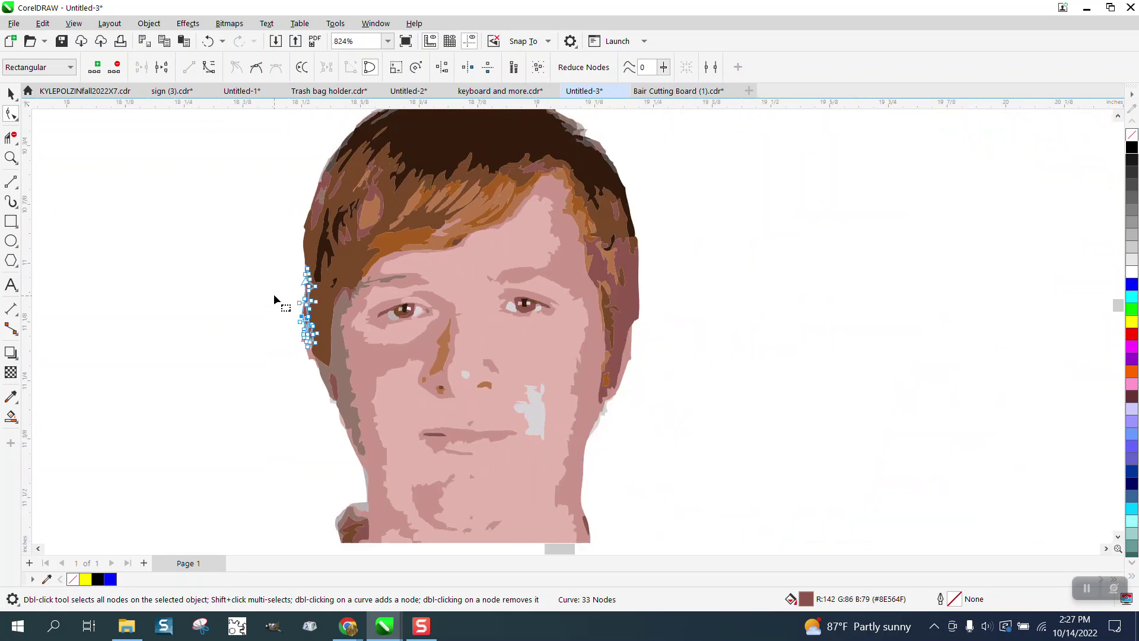
pyautogui.scroll(-2, 274, 295)
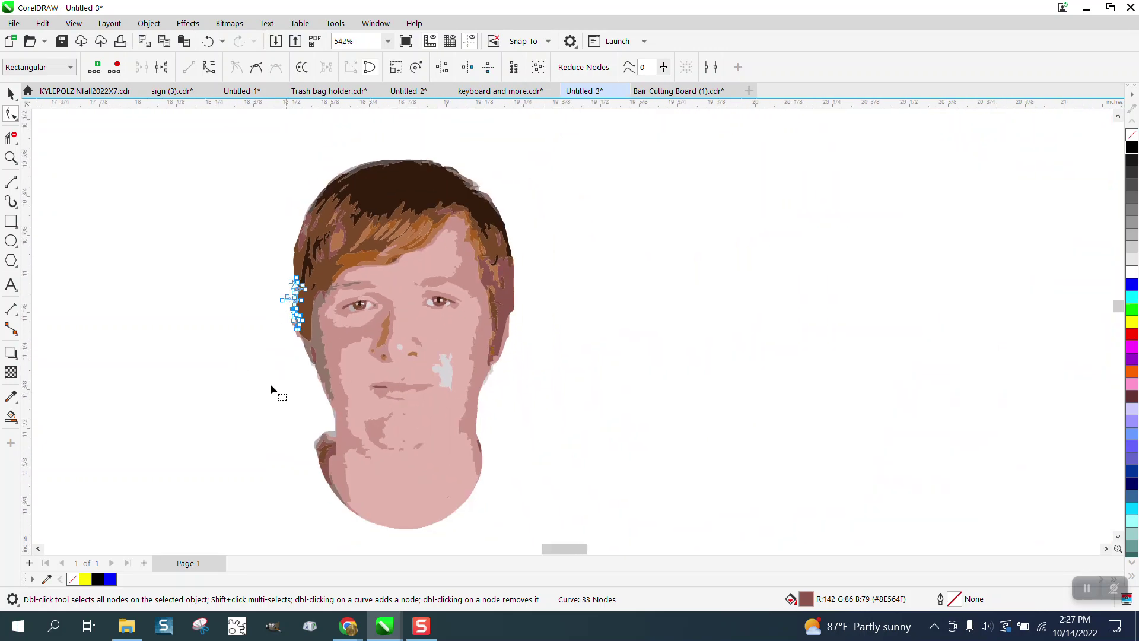
# Zoom into the ear, delete the two light-grey slivers beside it, and zoom back out.
pyautogui.click(11, 157)
pyautogui.moveTo(287, 389); pyautogui.dragTo(368, 469)
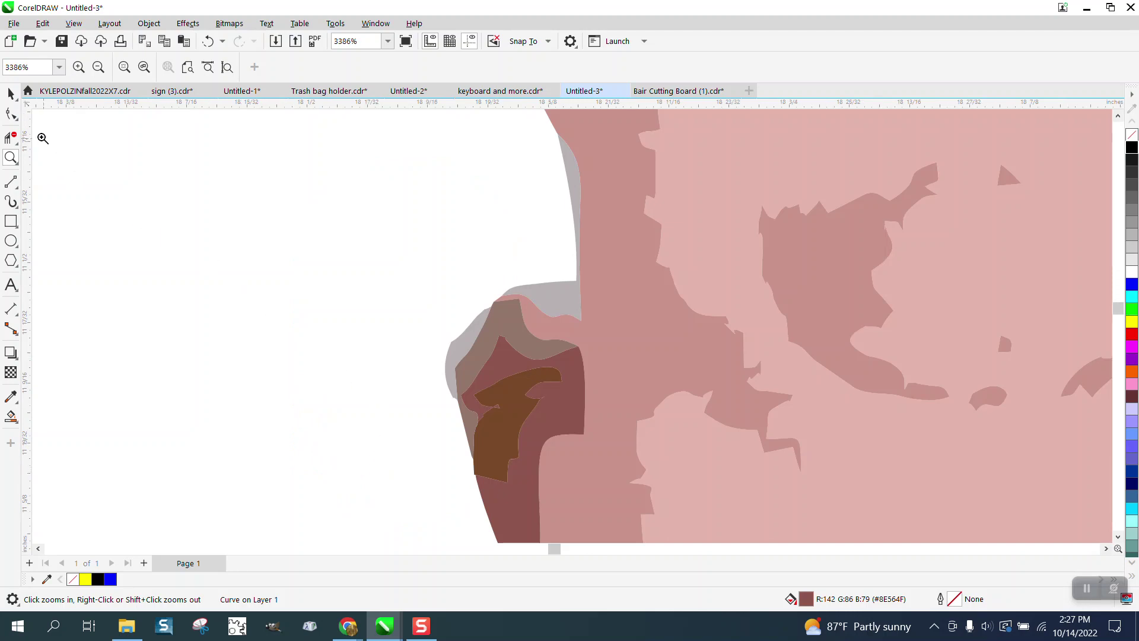
pyautogui.click(10, 114)
pyautogui.click(50, 92)
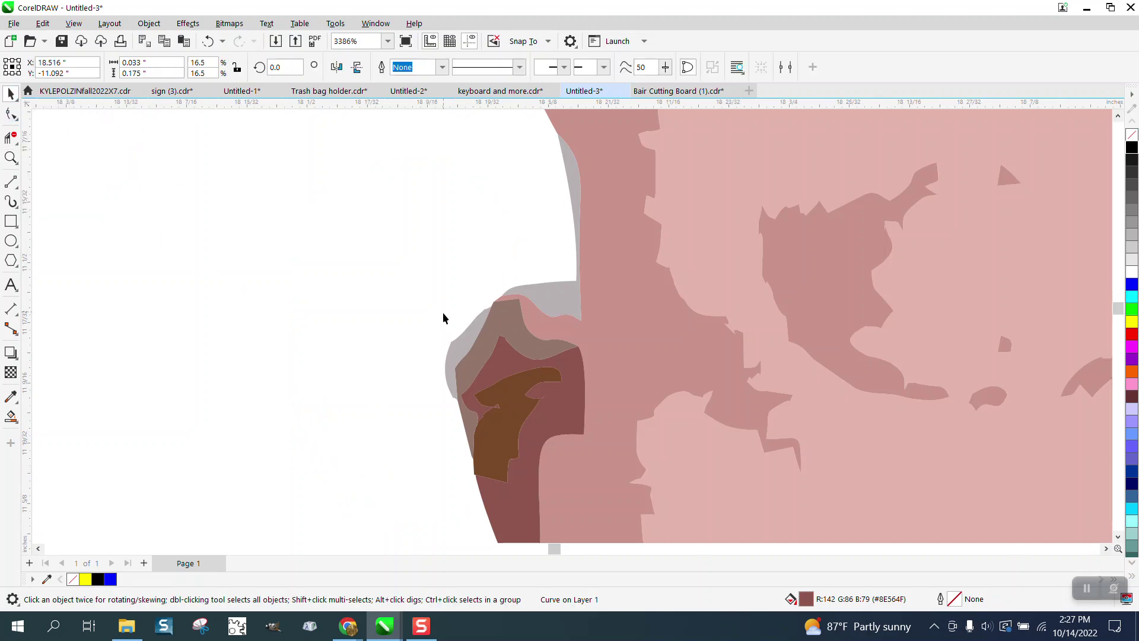
pyautogui.click(470, 335)
pyautogui.press('Delete')
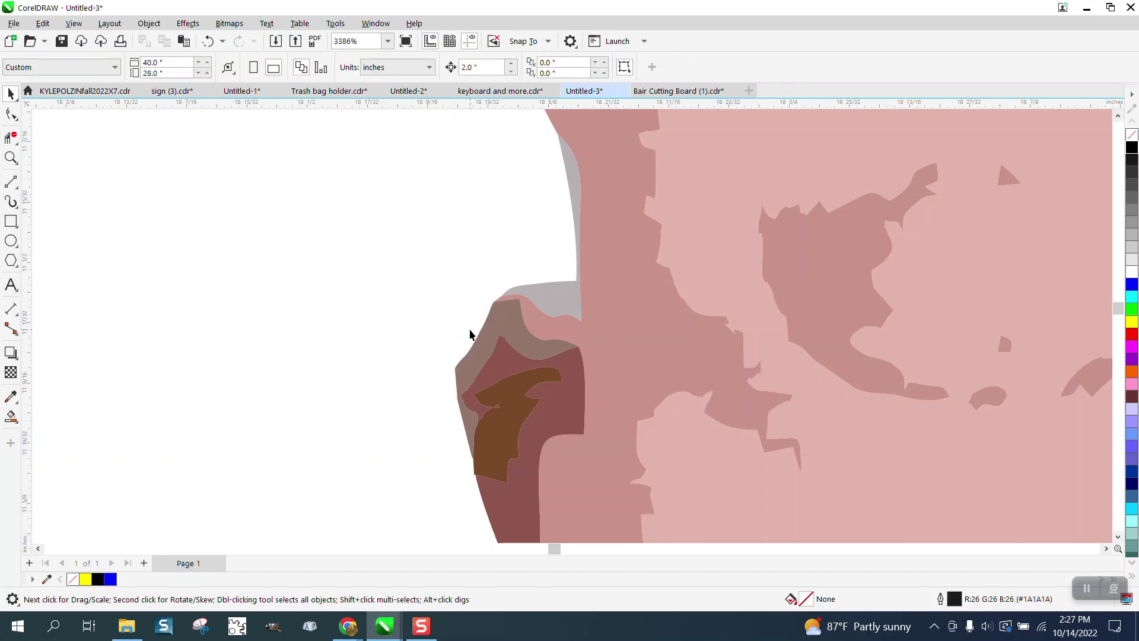
pyautogui.click(571, 291)
pyautogui.press('Delete')
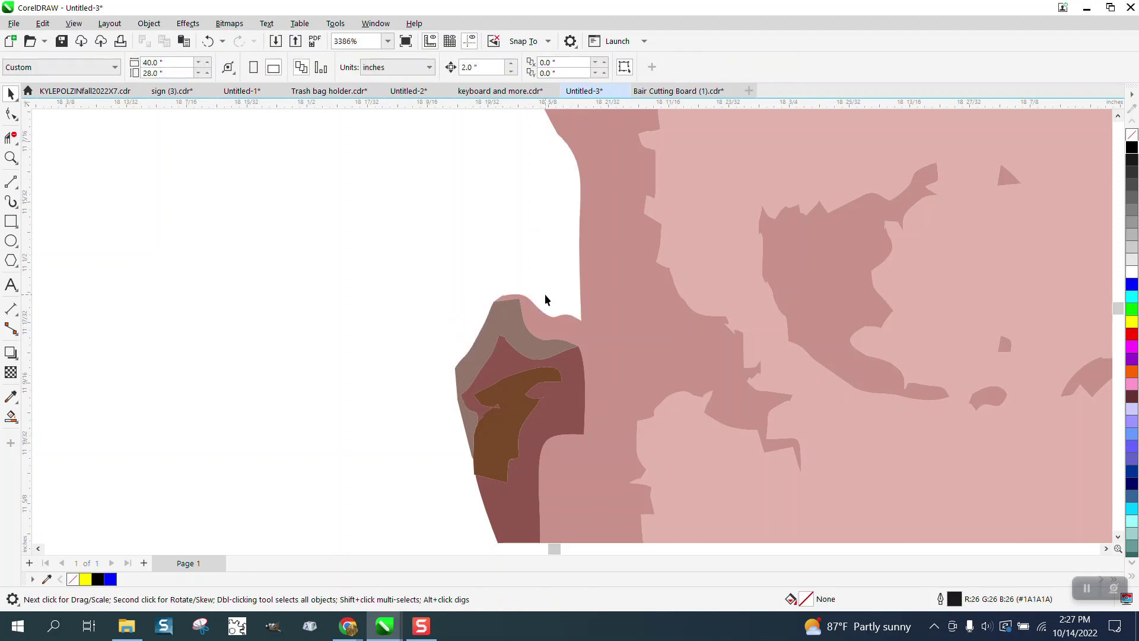
pyautogui.scroll(-2, 544, 294)
pyautogui.scroll(-2, 416, 304)
pyautogui.scroll(-3, 416, 304)
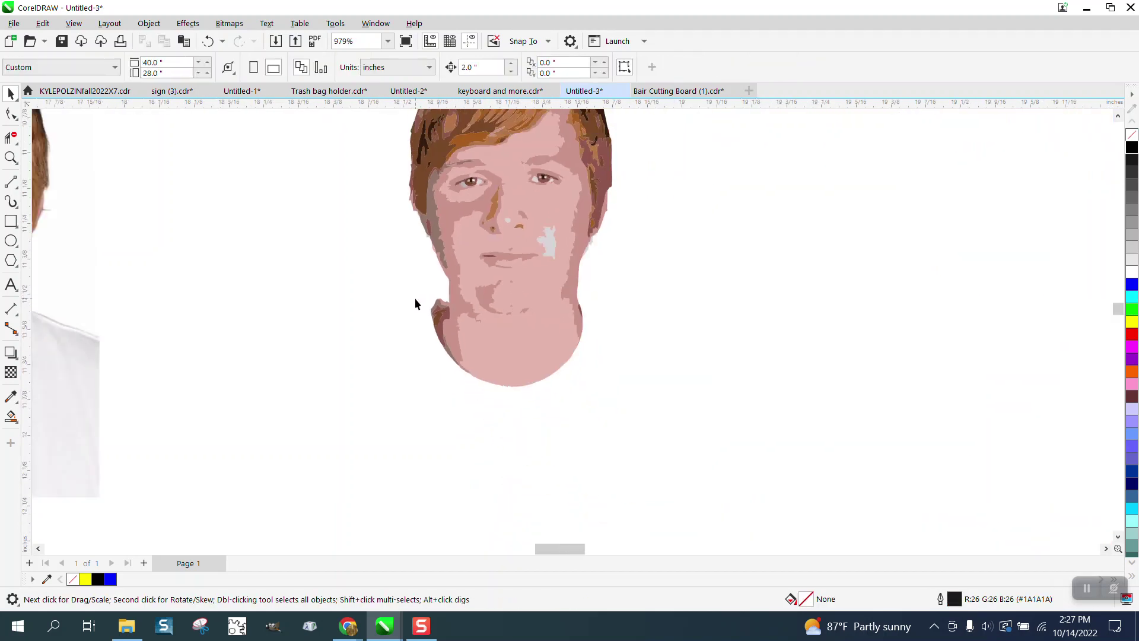
pyautogui.scroll(-3, 415, 303)
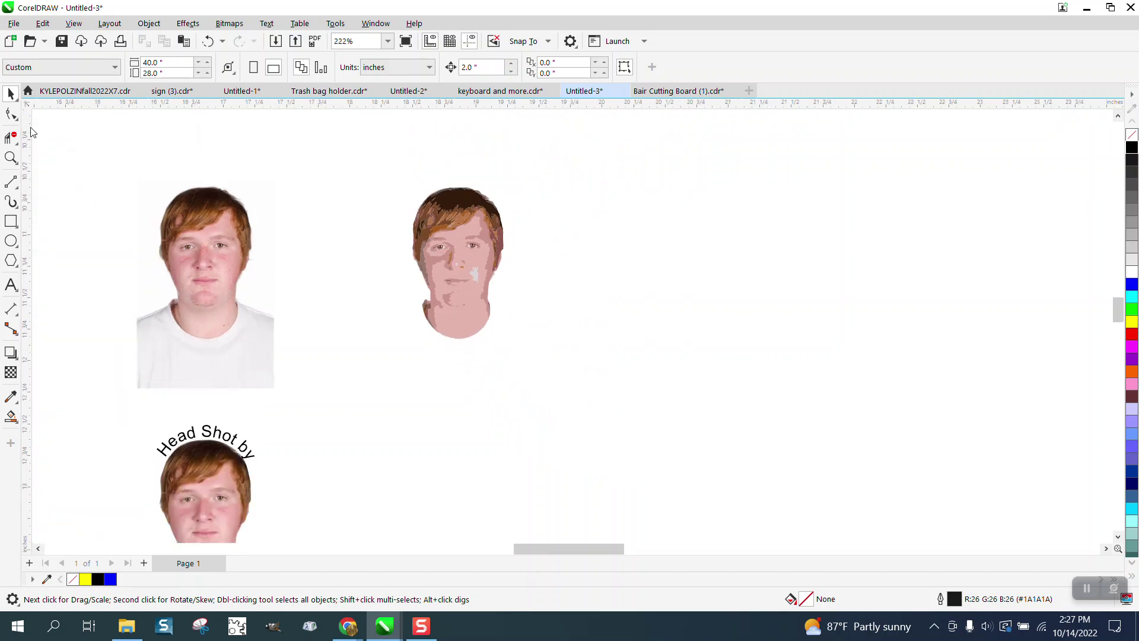
# Draw a rectangle around the traced face, Smart Fill the surround blue, and move it right.
pyautogui.click(11, 221)
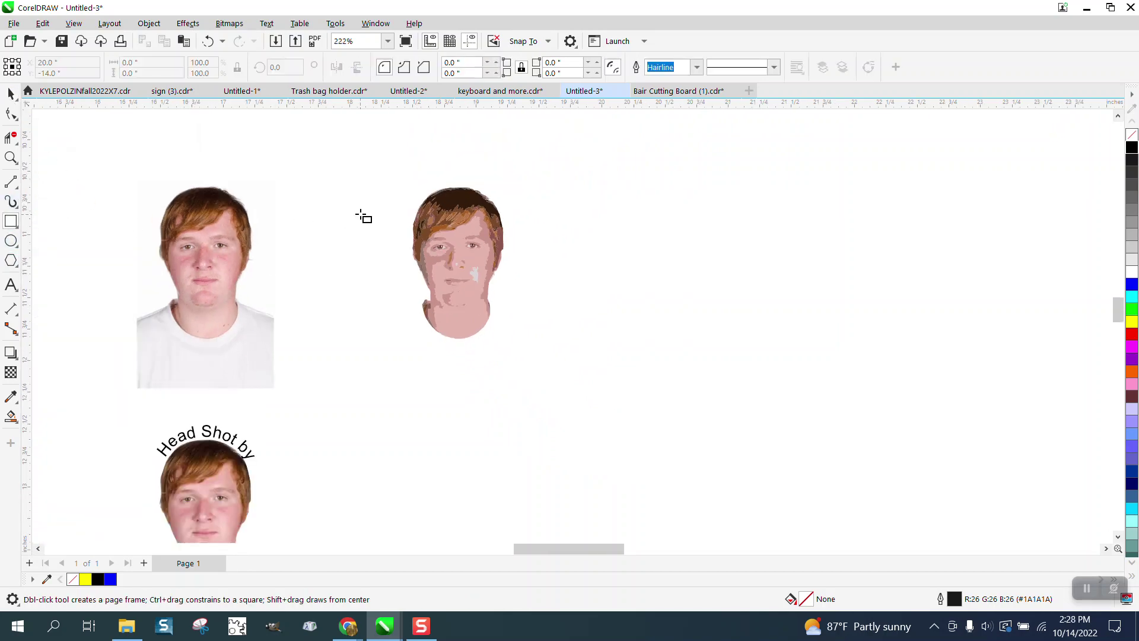
pyautogui.moveTo(368, 171); pyautogui.dragTo(543, 356)
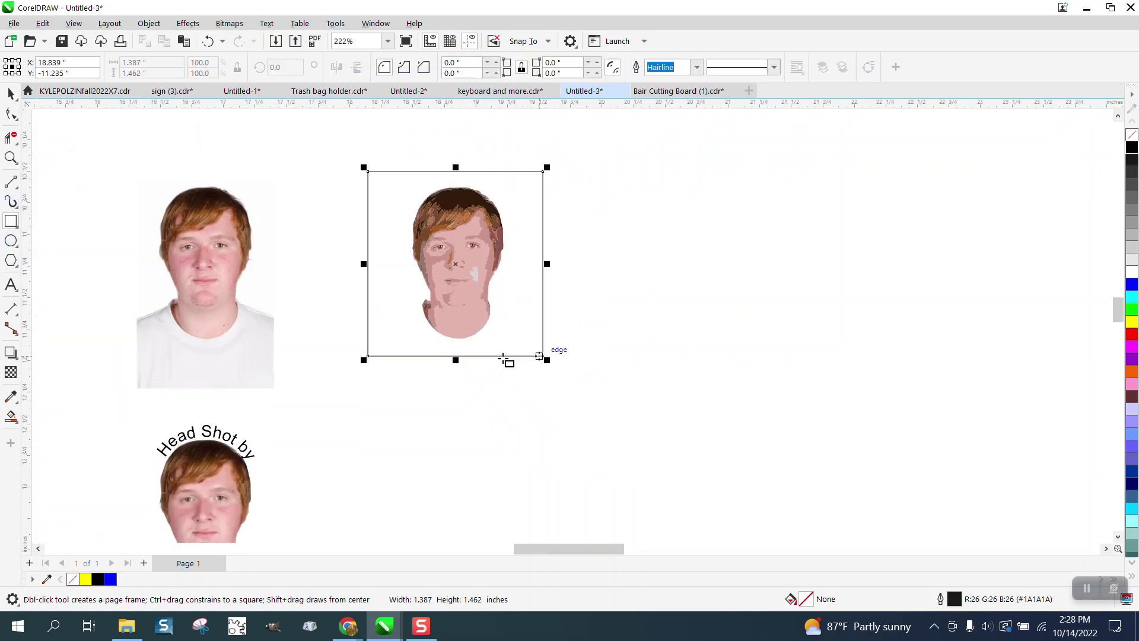
pyautogui.click(11, 414)
pyautogui.click(391, 192)
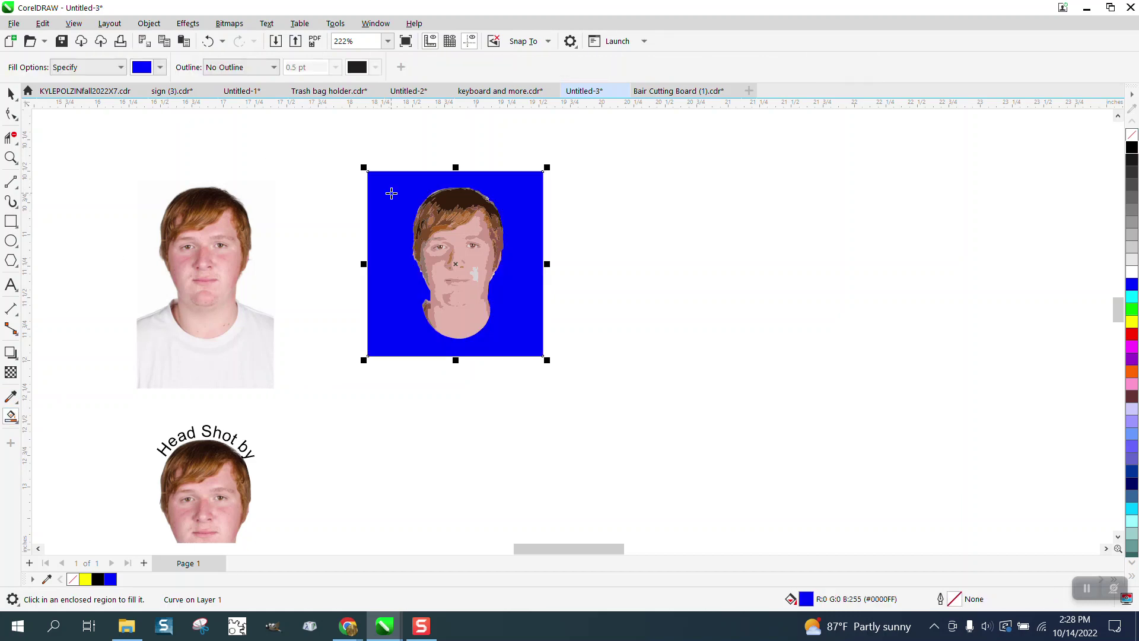
pyautogui.press('Right')
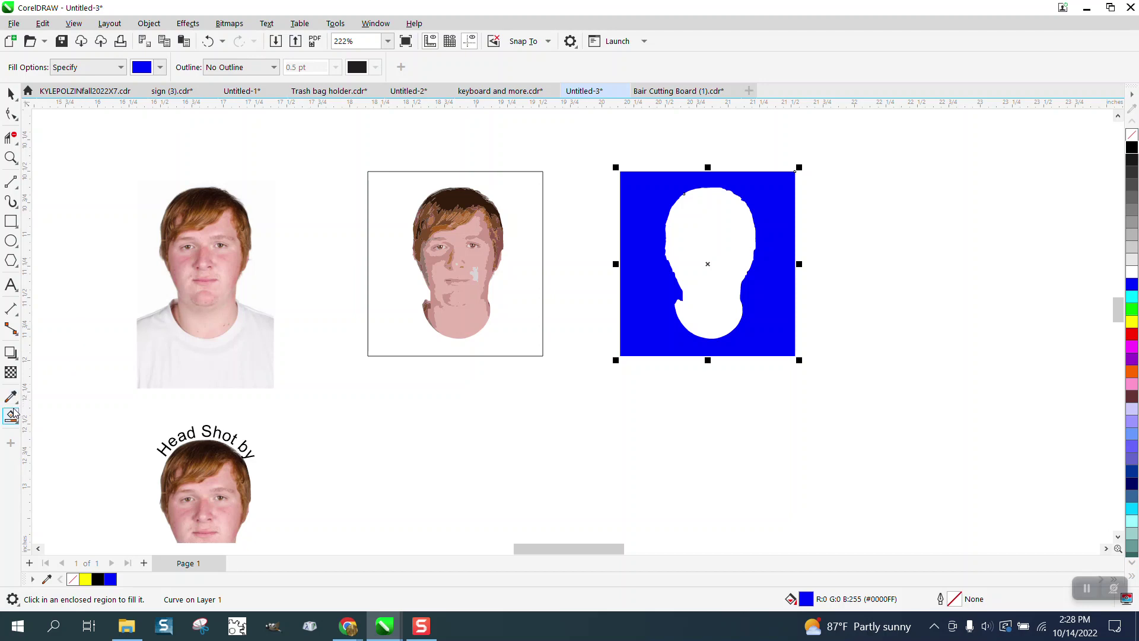
# Smart Fill the head-shaped hole green and nudge it onto the original photo.
pyautogui.click(161, 67)
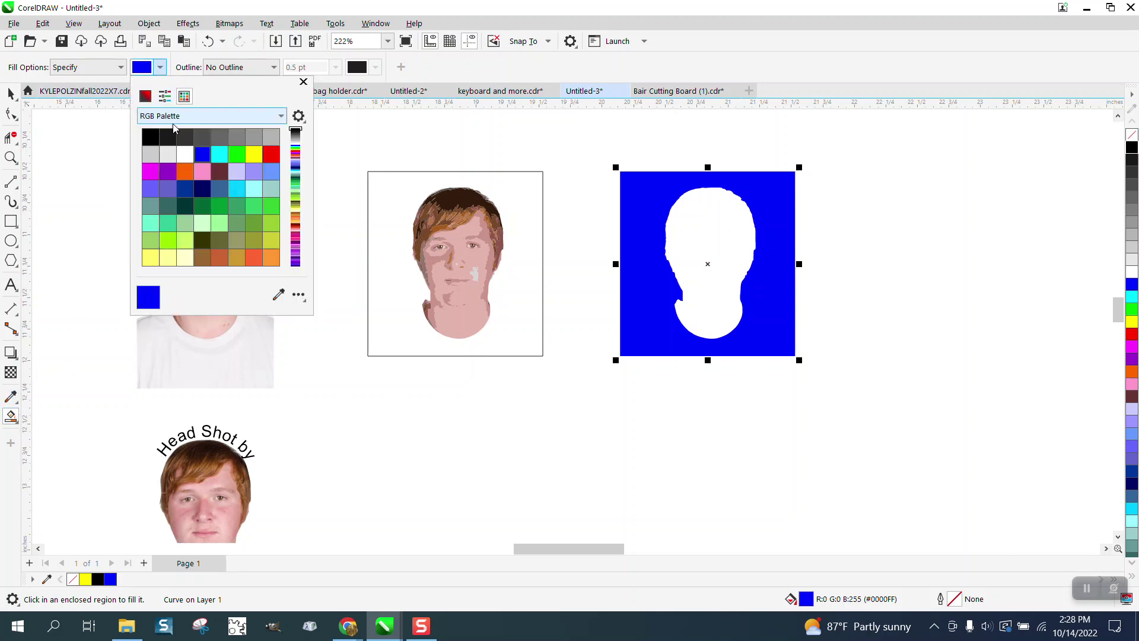
pyautogui.click(237, 155)
pyautogui.click(700, 250)
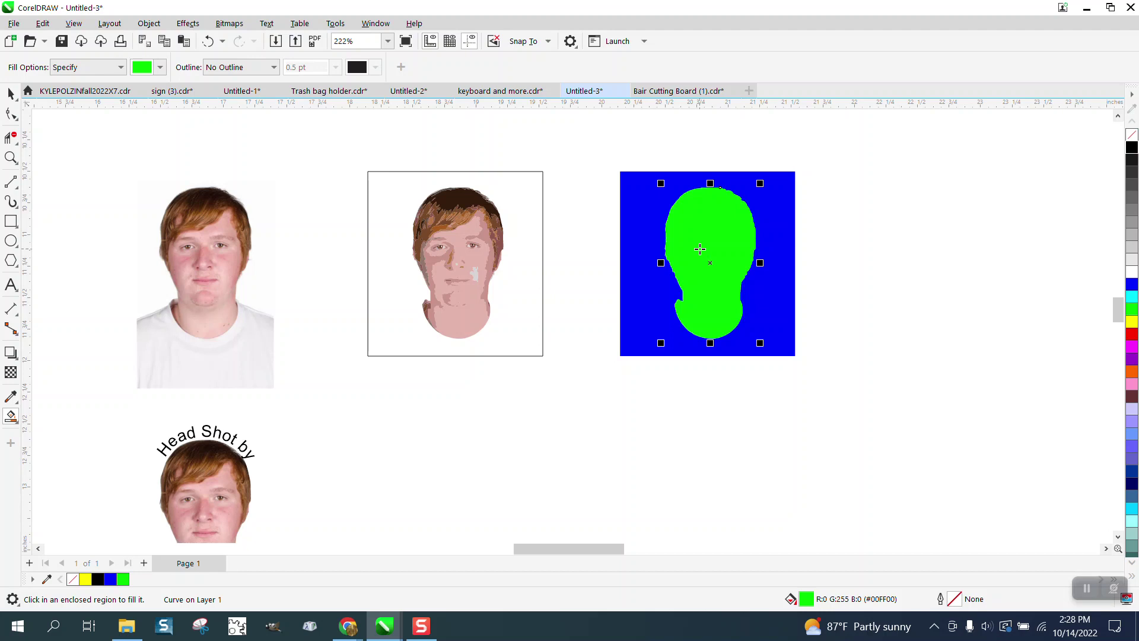
pyautogui.press('Left')
pyautogui.press('Left')
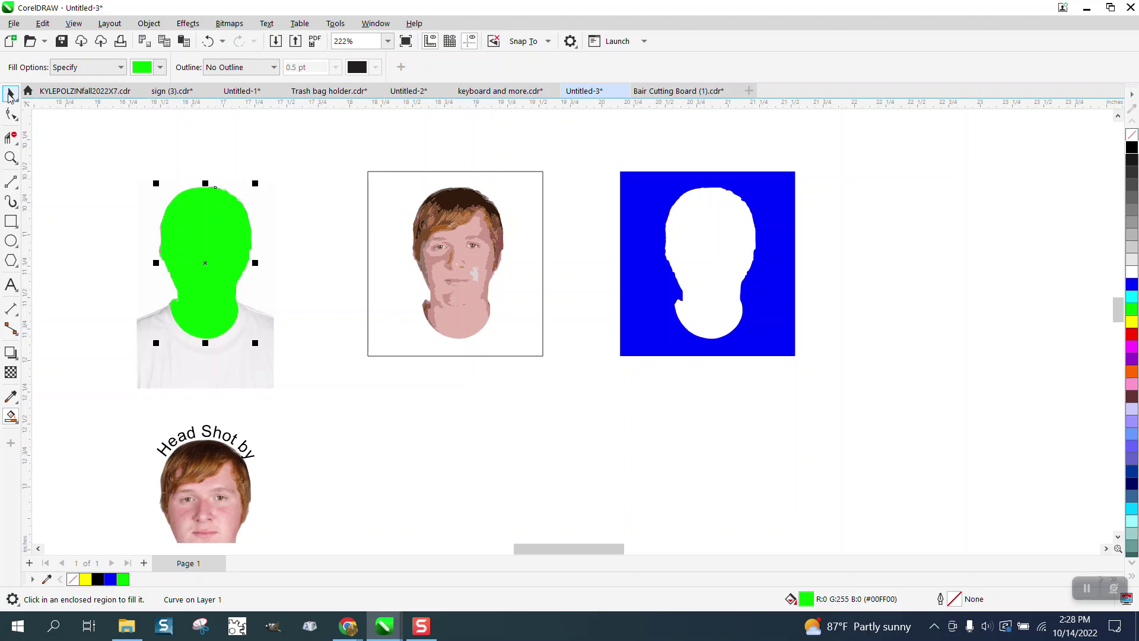
# Intersect the green head with the photo and move the cut-out 2 inches left.
pyautogui.click(10, 95)
pyautogui.moveTo(89, 153); pyautogui.dragTo(298, 404)
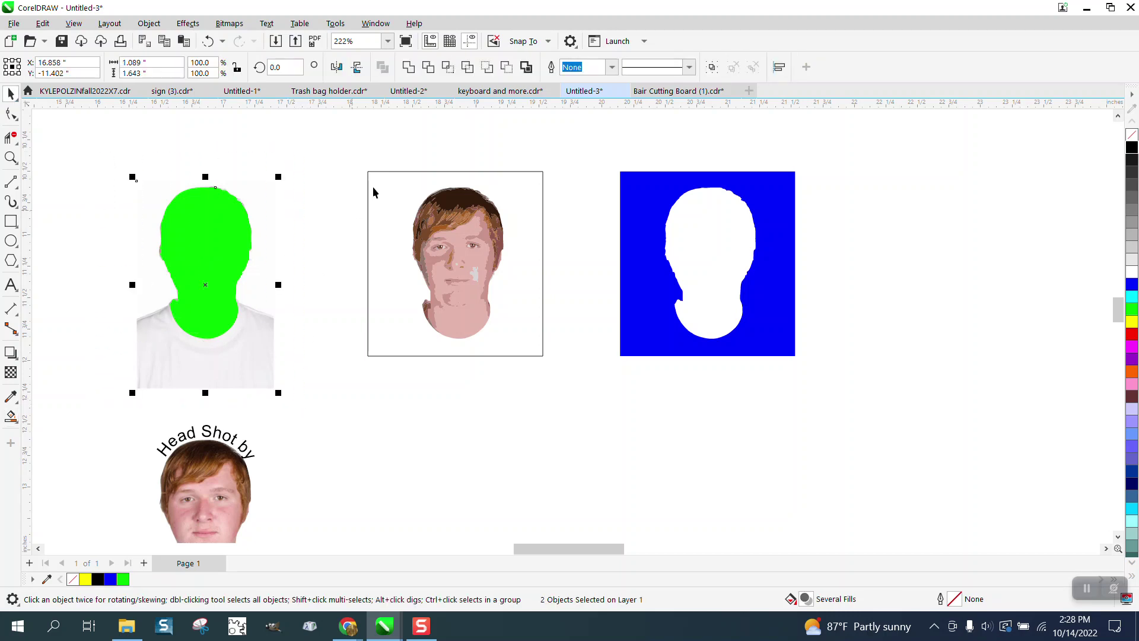
pyautogui.click(449, 69)
pyautogui.scroll(-2, 597, 126)
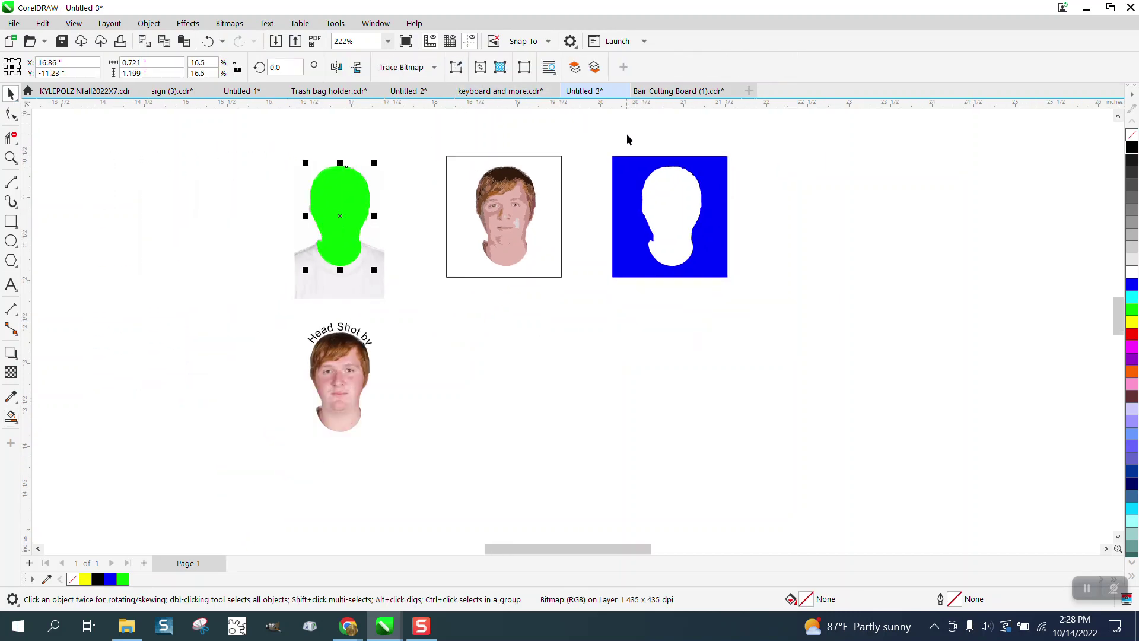
pyautogui.press('Left')
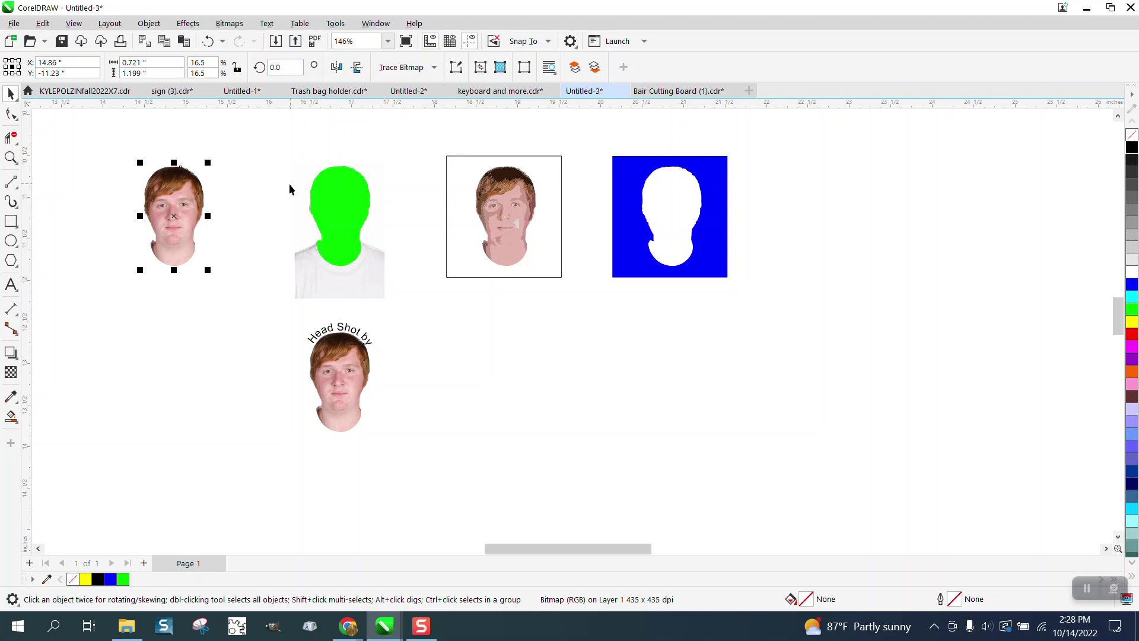
# Place a yellow test rectangle behind the head cut-out, then delete it.
pyautogui.click(11, 221)
pyautogui.moveTo(107, 147); pyautogui.dragTo(232, 290)
pyautogui.click(1131, 322)
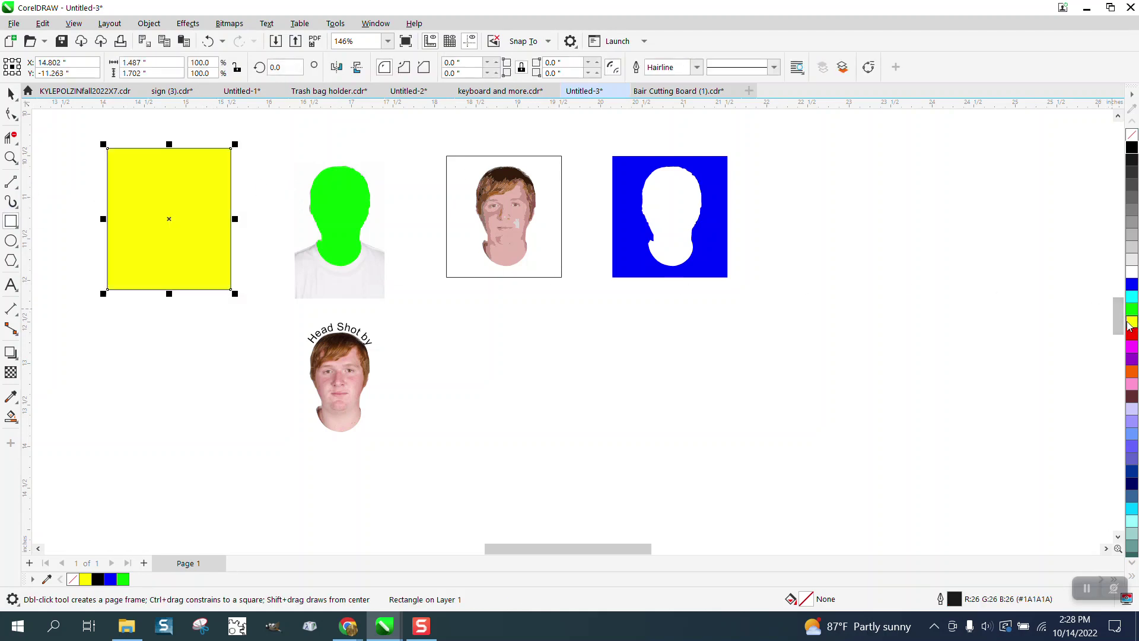
pyautogui.click(149, 23)
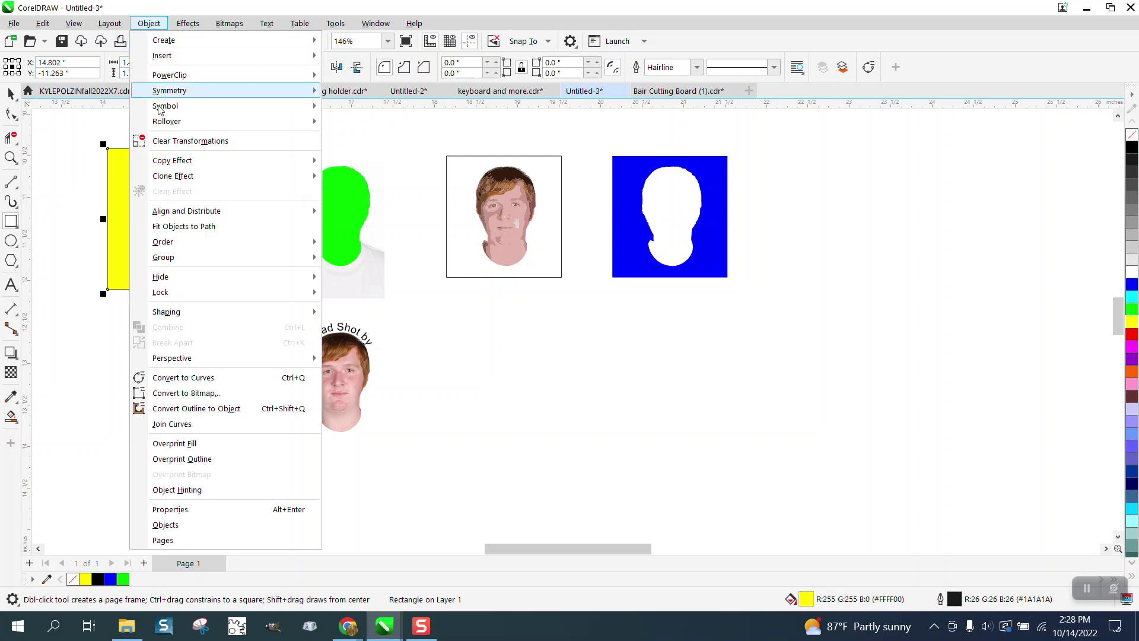
pyautogui.moveTo(165, 248)
pyautogui.click(350, 261)
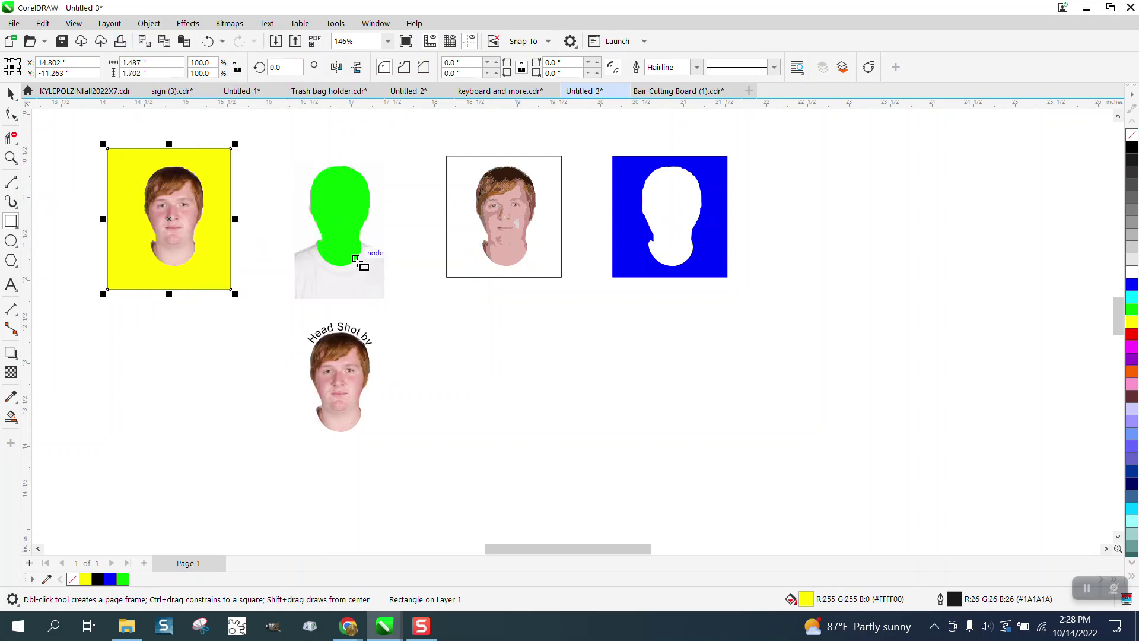
pyautogui.click(9, 95)
pyautogui.click(101, 122)
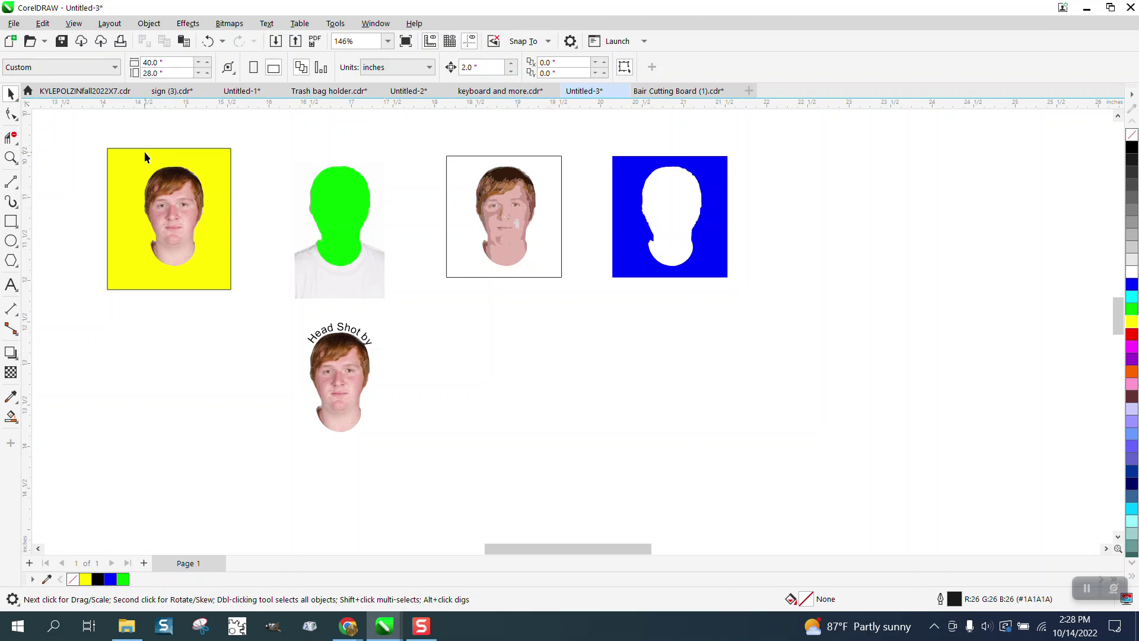
pyautogui.click(145, 152)
pyautogui.press('Delete')
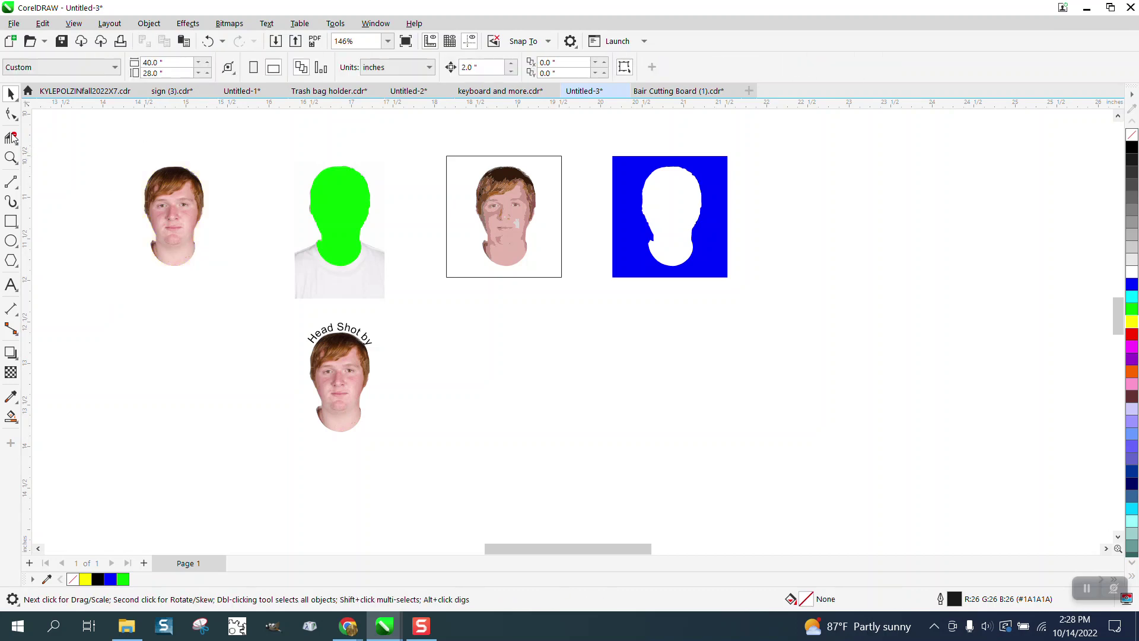
# Brush the Smooth tool along the hair top, right hair edge and left cheek of the cut-out.
pyautogui.click(11, 157)
pyautogui.moveTo(259, 235); pyautogui.dragTo(259, 234)
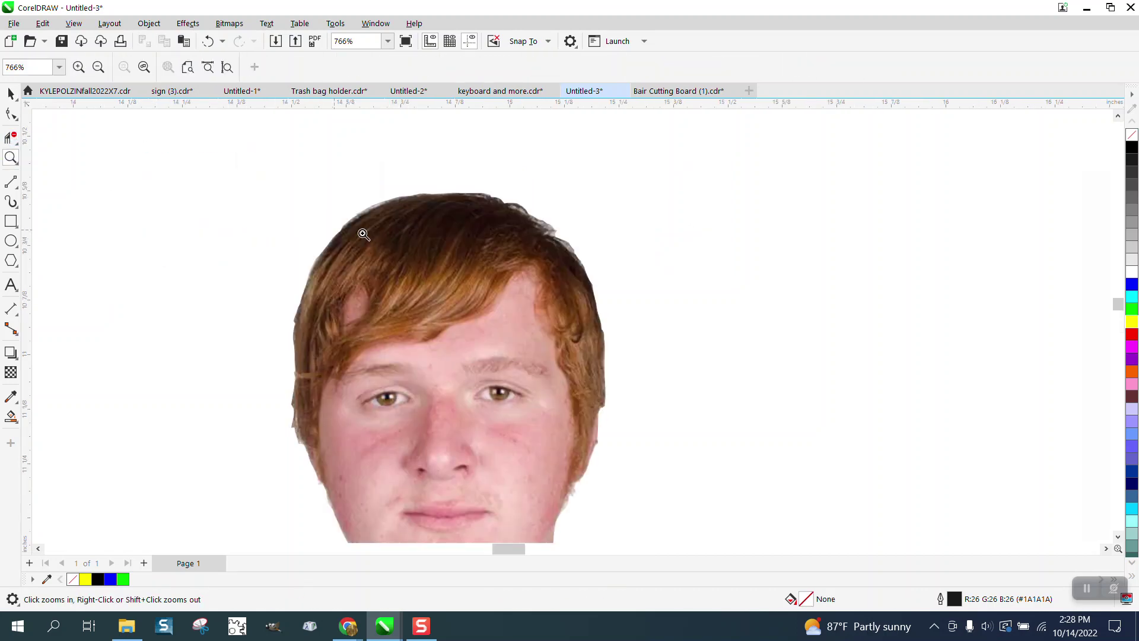
pyautogui.click(482, 191)
pyautogui.rightClick(389, 249)
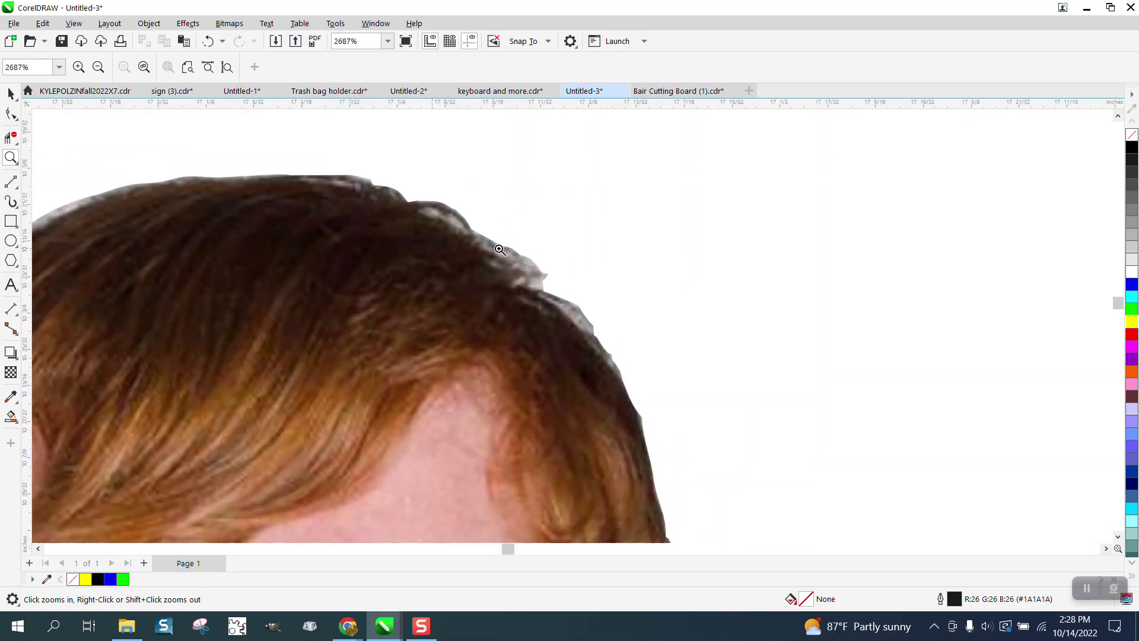
pyautogui.rightClick(305, 209)
pyautogui.click(12, 114)
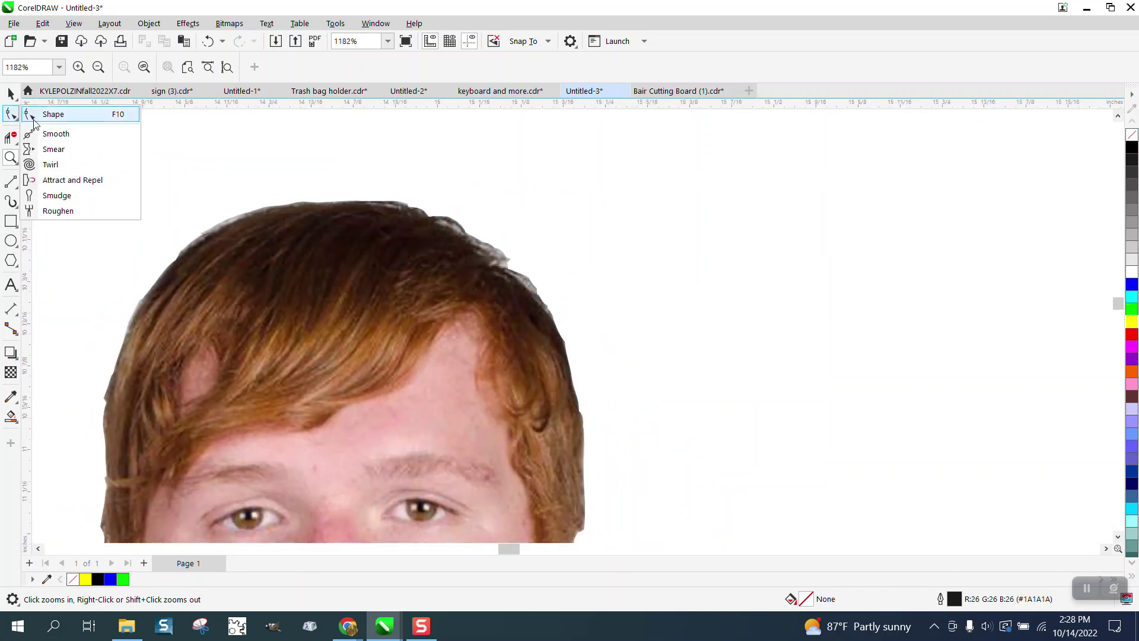
pyautogui.click(57, 133)
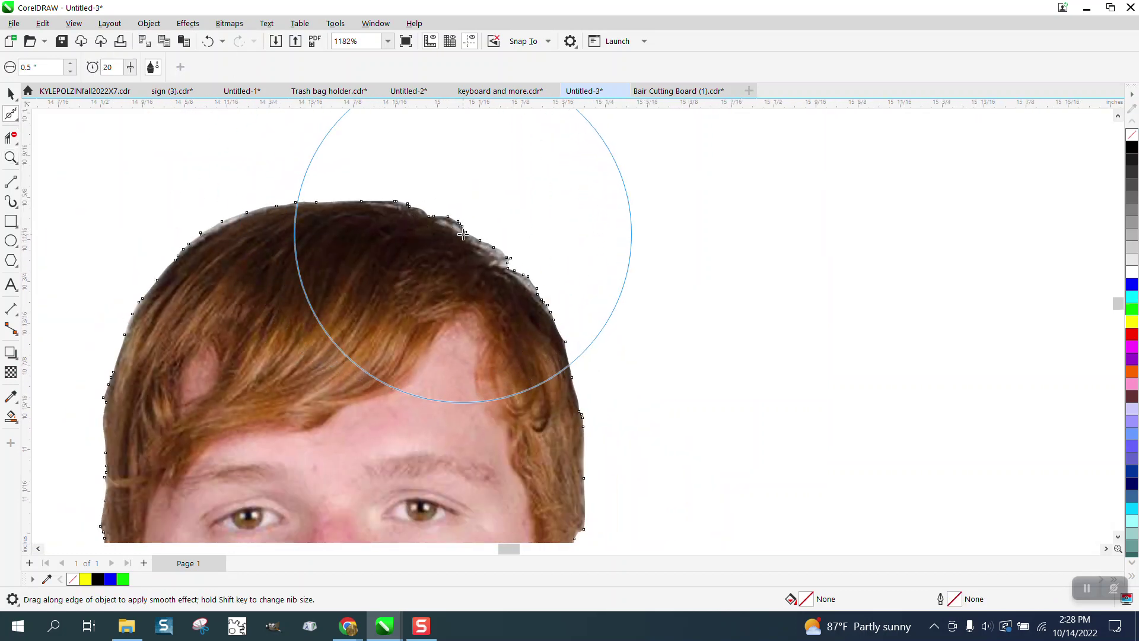
pyautogui.moveTo(502, 270)
pyautogui.mouseDown()
pyautogui.moveTo(521, 255)
pyautogui.moveTo(508, 241)
pyautogui.moveTo(528, 279)
pyautogui.moveTo(409, 216)
pyautogui.moveTo(285, 229)
pyautogui.moveTo(269, 216)
pyautogui.moveTo(130, 340)
pyautogui.moveTo(117, 397)
pyautogui.mouseUp()
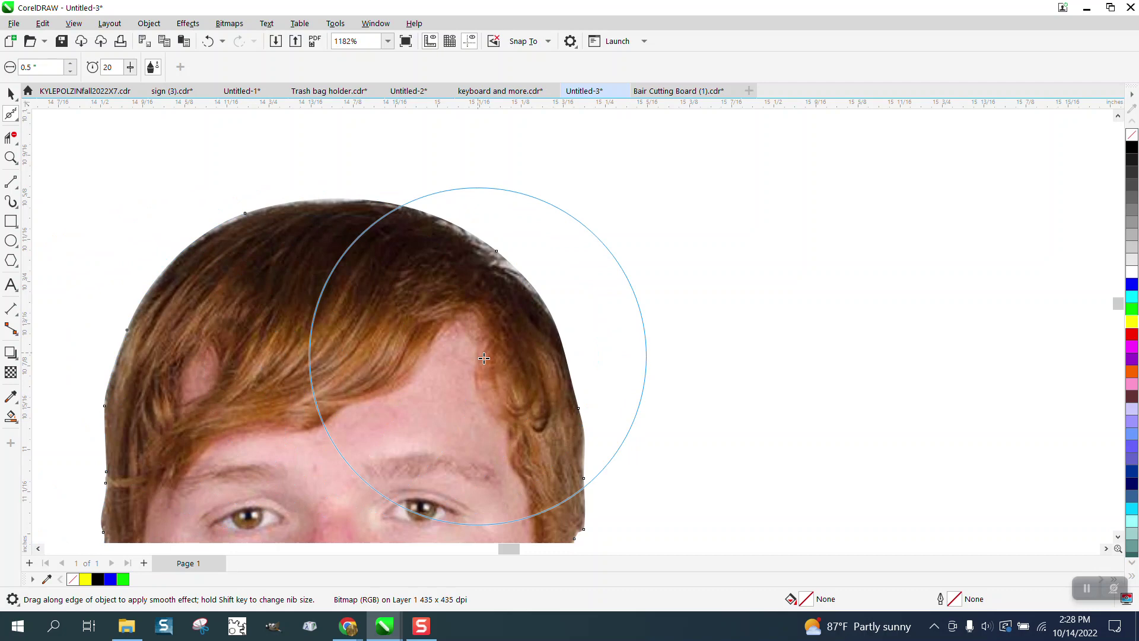
pyautogui.moveTo(560, 413)
pyautogui.mouseDown()
pyautogui.moveTo(576, 484)
pyautogui.moveTo(579, 446)
pyautogui.moveTo(535, 326)
pyautogui.moveTo(494, 269)
pyautogui.moveTo(547, 286)
pyautogui.moveTo(381, 190)
pyautogui.mouseUp()
pyautogui.scroll(-2, 381, 189)
pyautogui.scroll(-2, 381, 189)
pyautogui.moveTo(300, 285)
pyautogui.mouseDown()
pyautogui.moveTo(274, 377)
pyautogui.moveTo(268, 363)
pyautogui.moveTo(284, 506)
pyautogui.moveTo(283, 443)
pyautogui.moveTo(334, 508)
pyautogui.moveTo(477, 521)
pyautogui.moveTo(498, 468)
pyautogui.moveTo(445, 404)
pyautogui.moveTo(473, 359)
pyautogui.mouseUp()
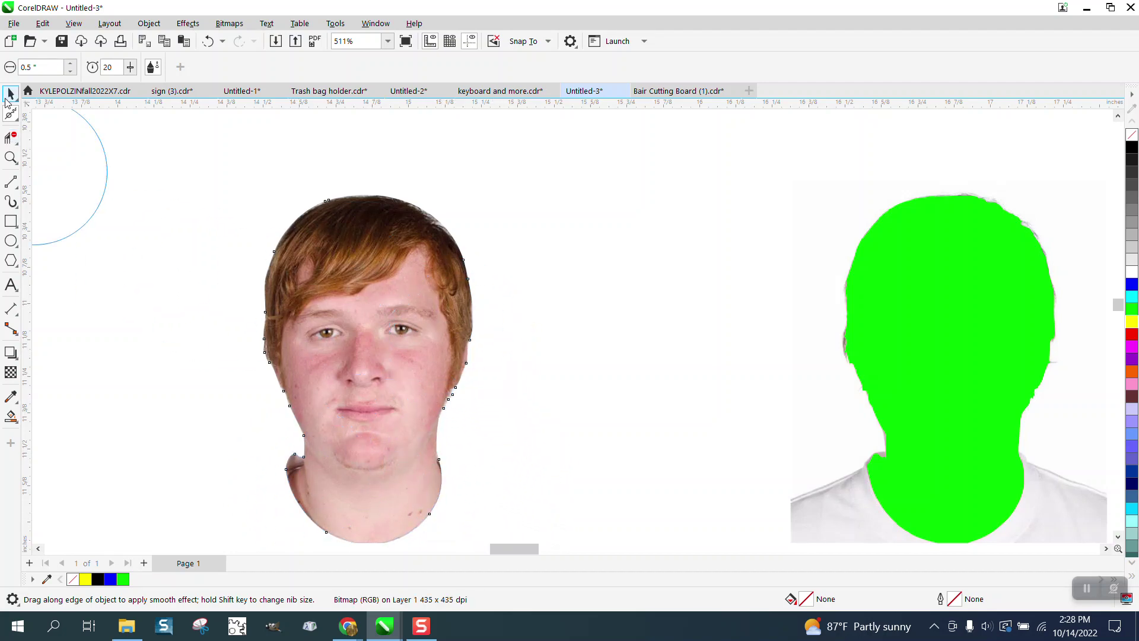
# Delete the posterized face and blue silhouette.
pyautogui.press('space')
pyautogui.scroll(-3, 416, 237)
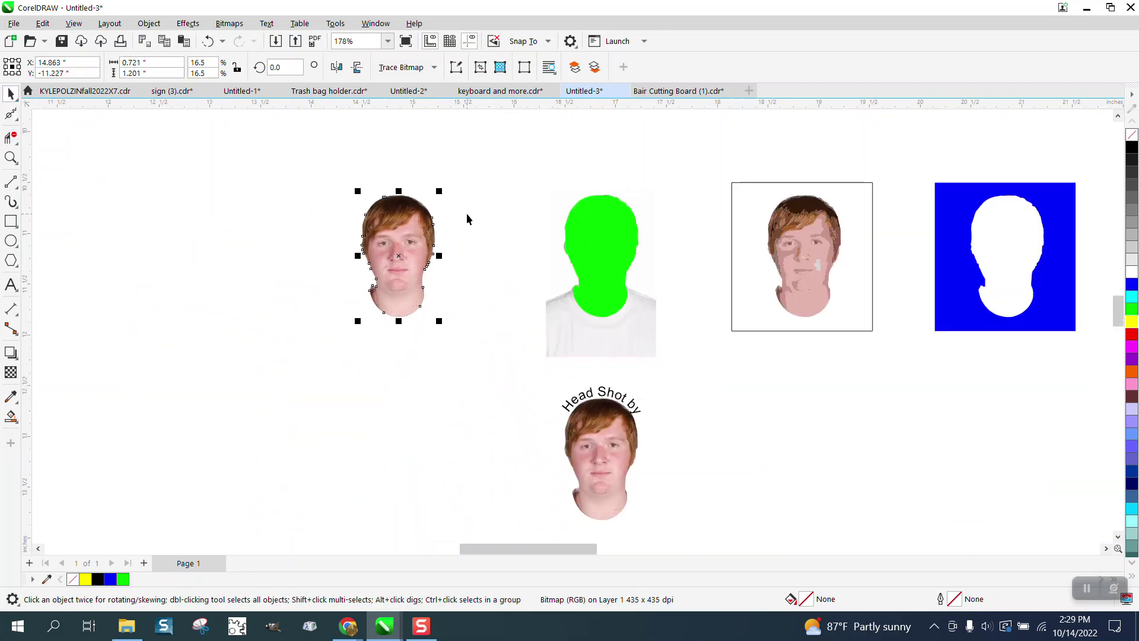
pyautogui.moveTo(749, 178); pyautogui.dragTo(1025, 319)
pyautogui.press('Delete')
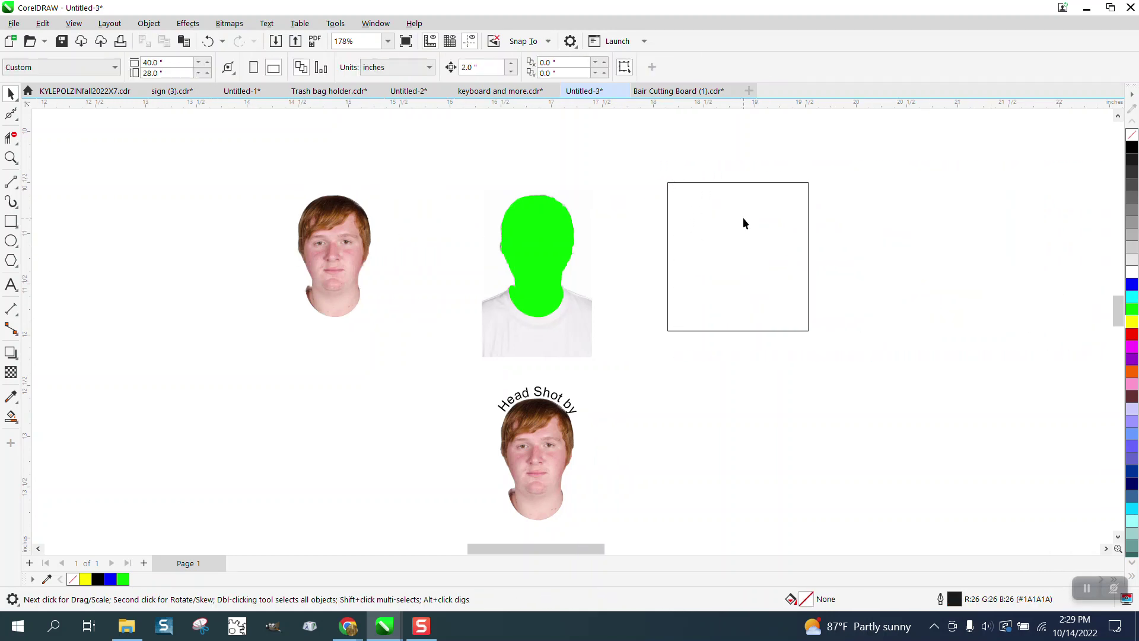
# Move the empty rectangle over the cut-out face and Smart Fill the area around it, moving it aside.
pyautogui.moveTo(745, 223); pyautogui.dragTo(341, 217)
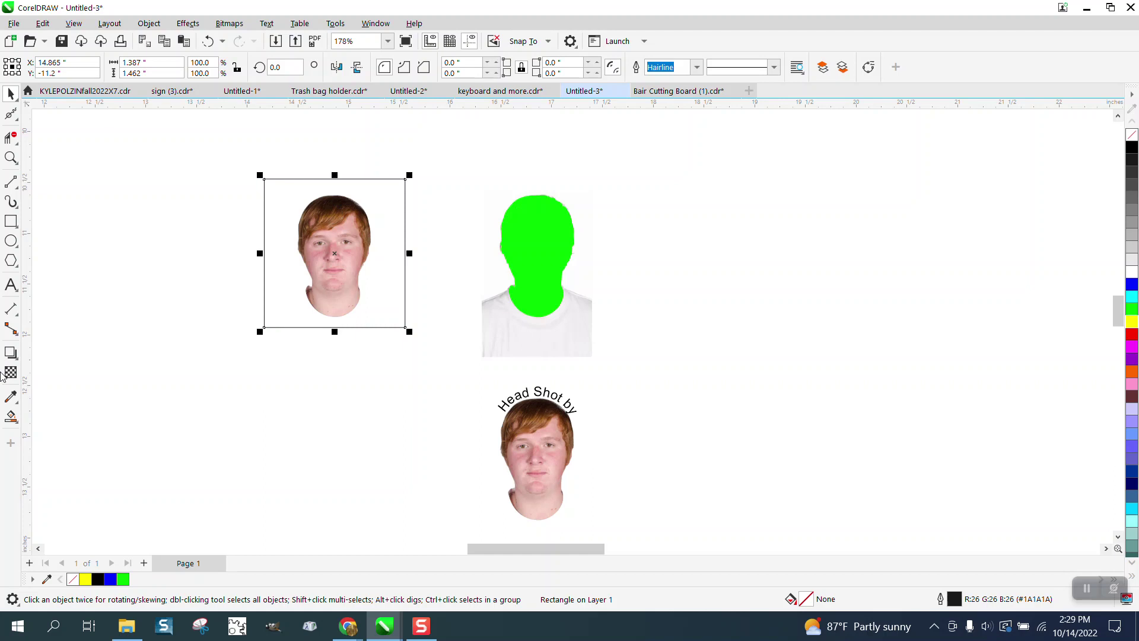
pyautogui.click(10, 417)
pyautogui.click(288, 305)
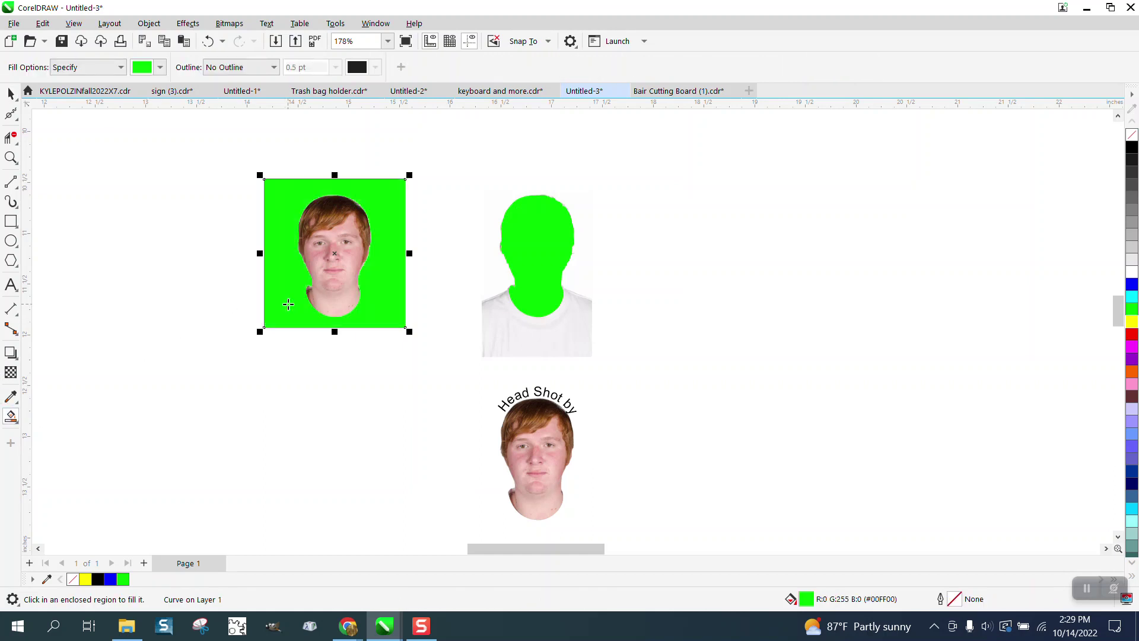
pyautogui.press('Left')
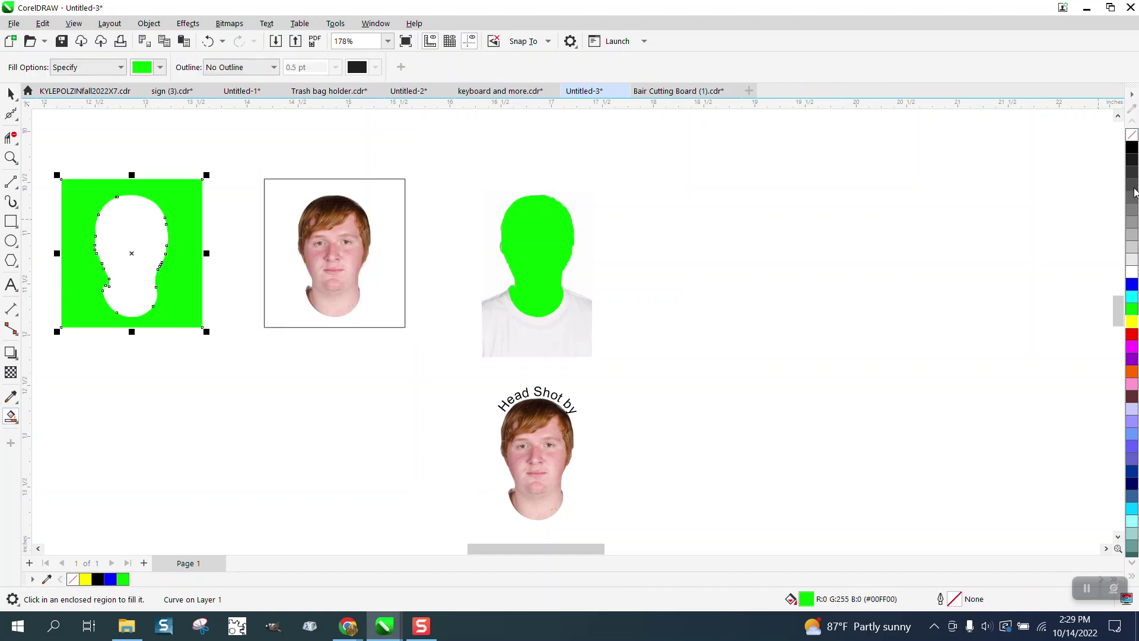
# Give the shape no fill and a black outline, break it apart, and delete the rectangle curve.
pyautogui.click(1131, 135)
pyautogui.rightClick(1132, 147)
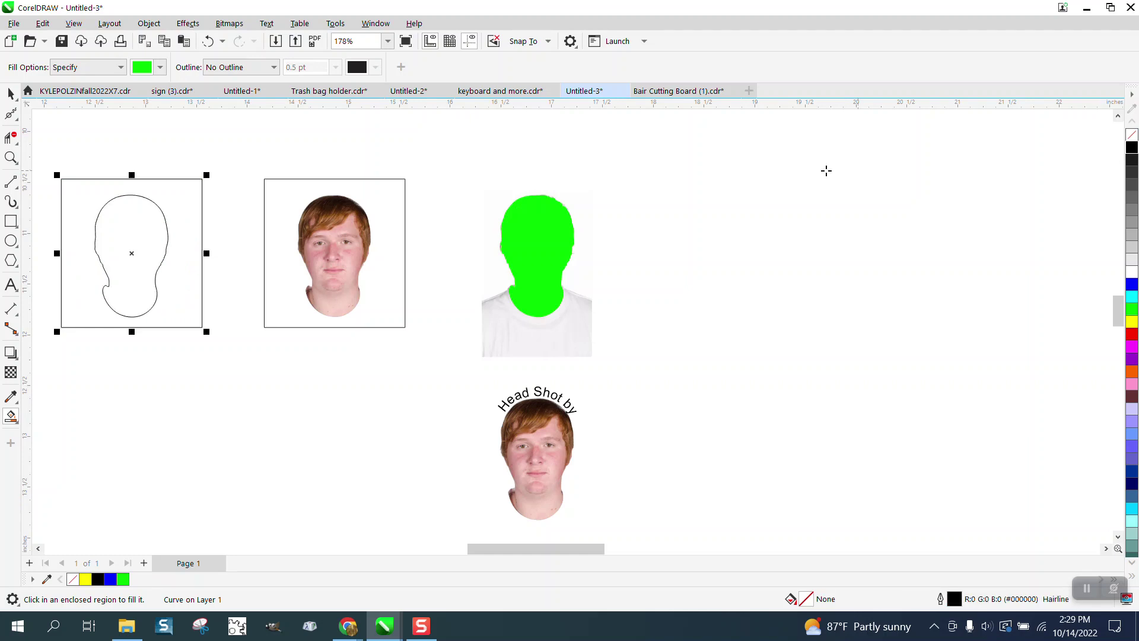
pyautogui.click(158, 27)
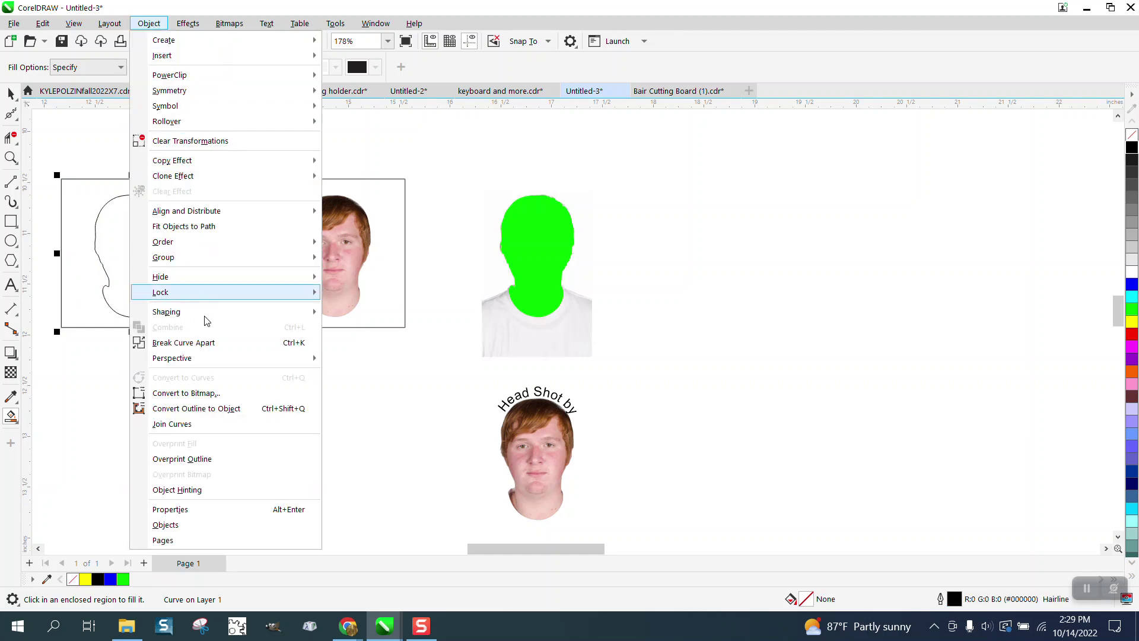
pyautogui.click(203, 347)
pyautogui.click(202, 180)
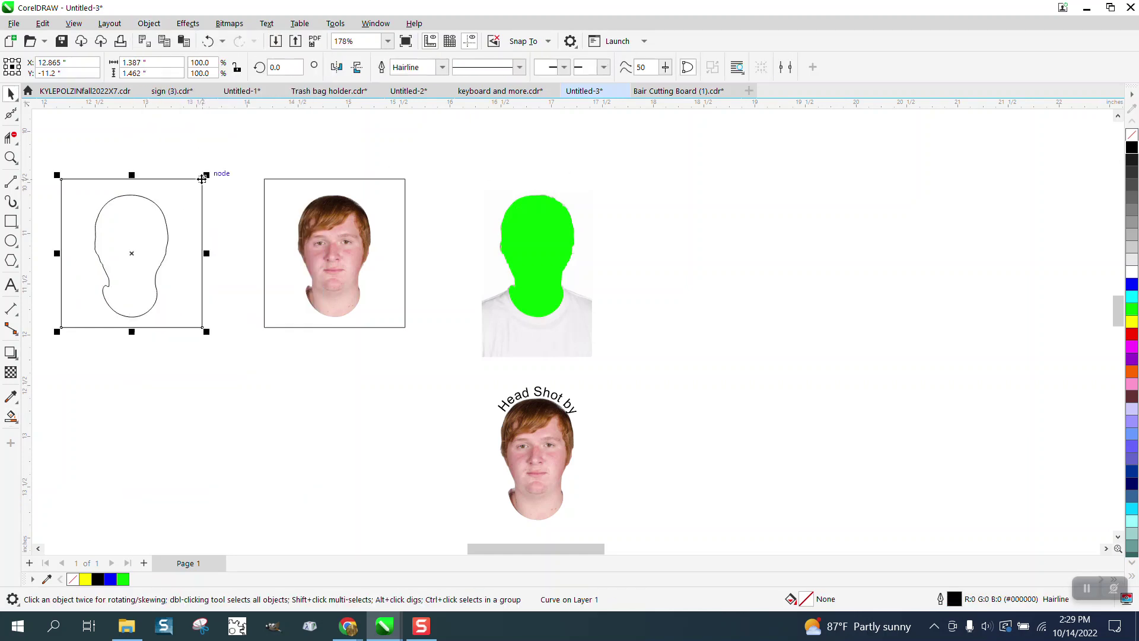
pyautogui.press('Delete')
pyautogui.click(161, 212)
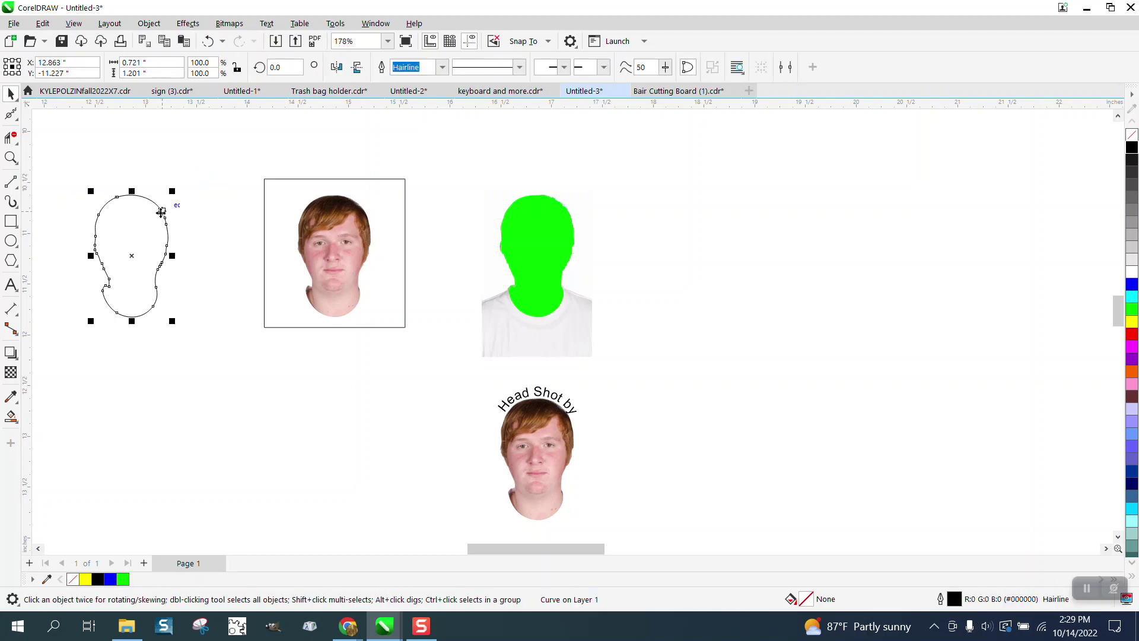
# Apply a 1-step, 0.02-inch outside contour to the head outline, then deselect it.
pyautogui.click(188, 24)
pyautogui.click(208, 342)
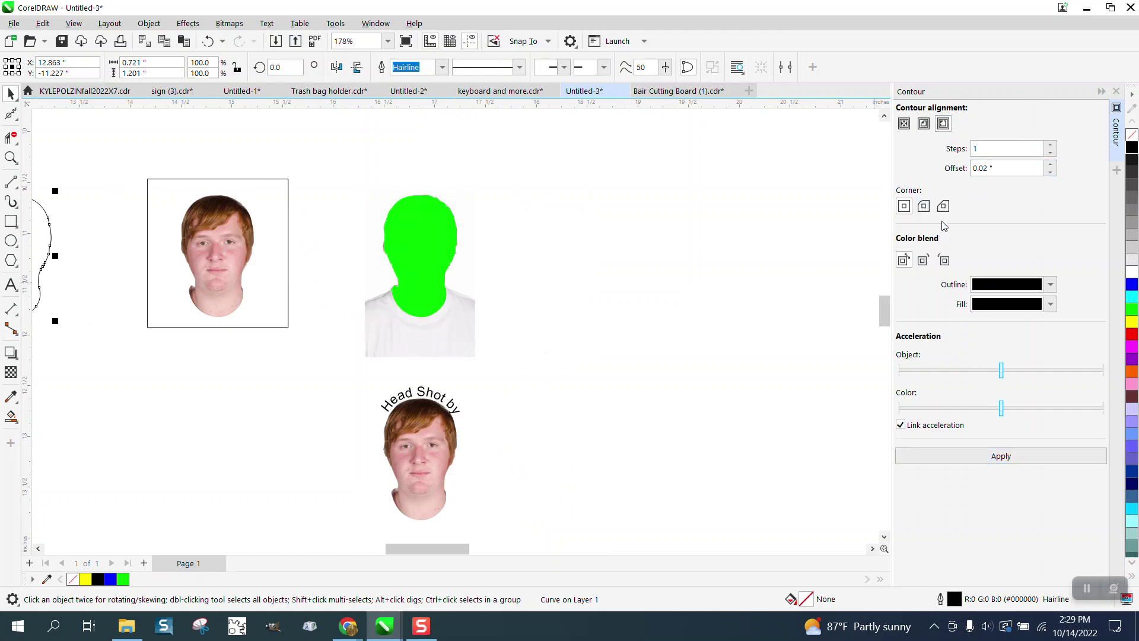
pyautogui.click(1015, 455)
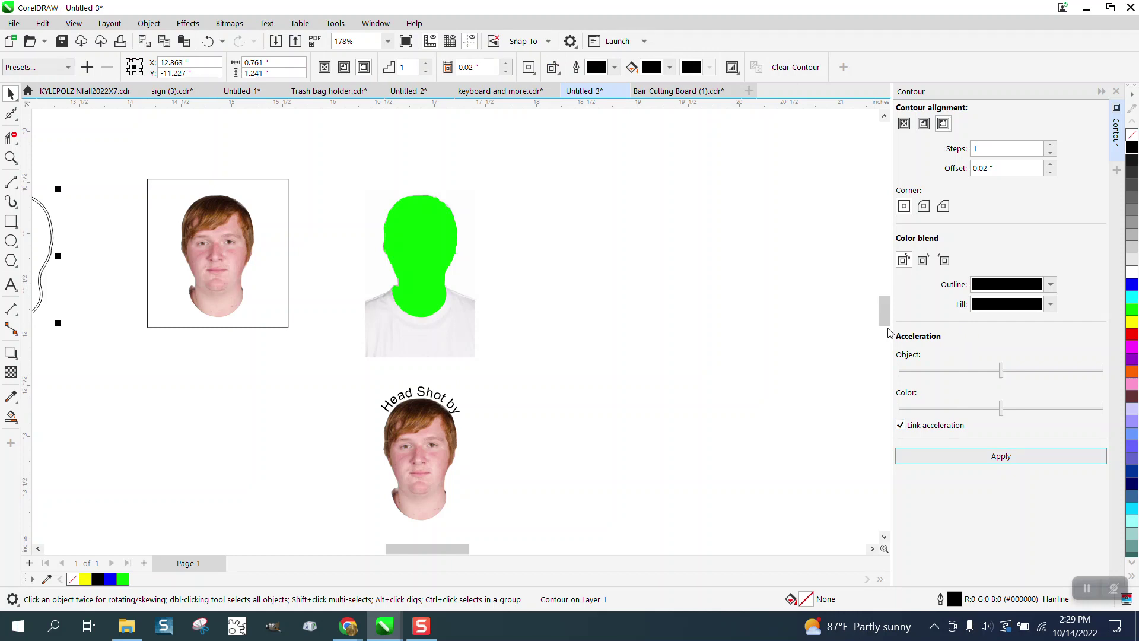
pyautogui.click(722, 284)
# Zoom in on the contoured head outline and use Break Contour Apart to make two separate curves.
pyautogui.scroll(-3, 725, 282)
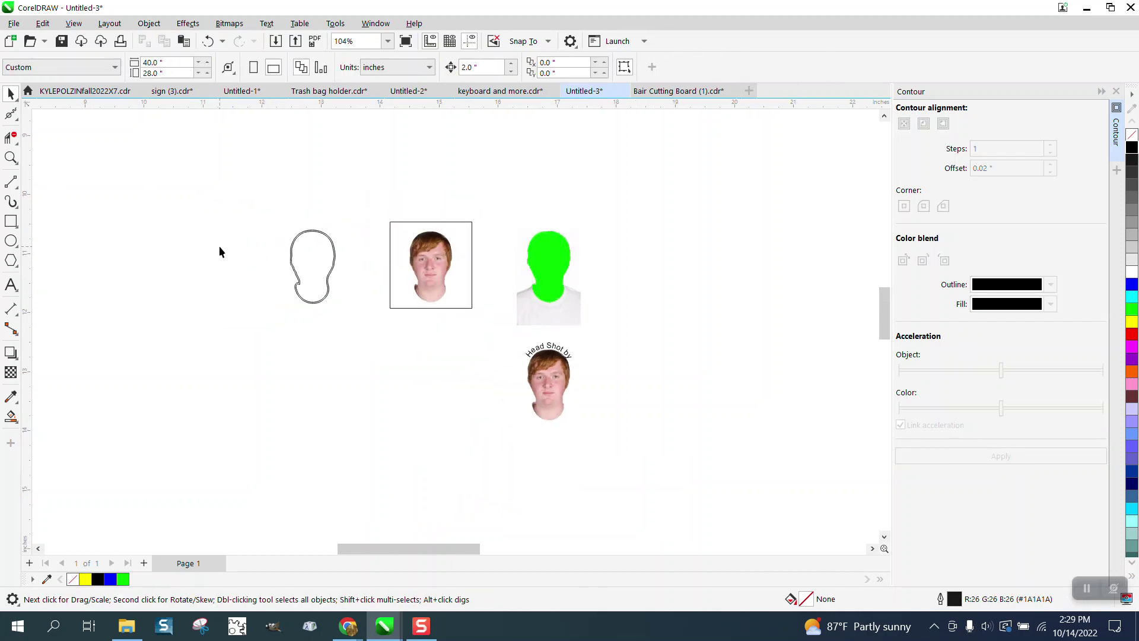
pyautogui.click(14, 158)
pyautogui.moveTo(457, 387); pyautogui.dragTo(457, 387)
pyautogui.click(10, 94)
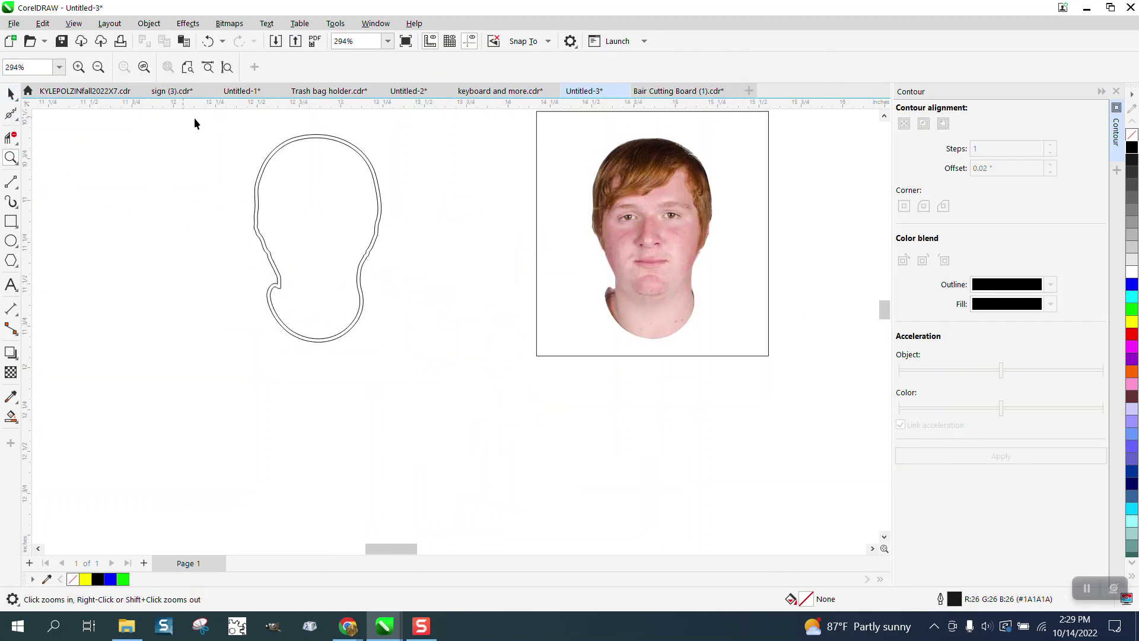
pyautogui.moveTo(211, 118); pyautogui.dragTo(518, 332)
pyautogui.click(149, 23)
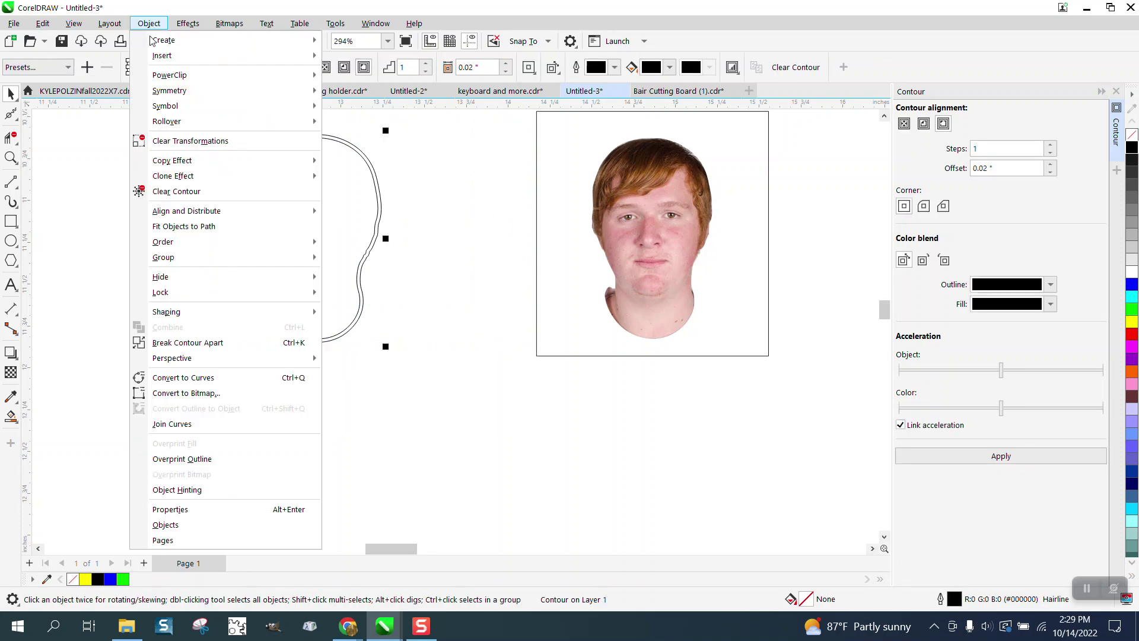
pyautogui.click(191, 343)
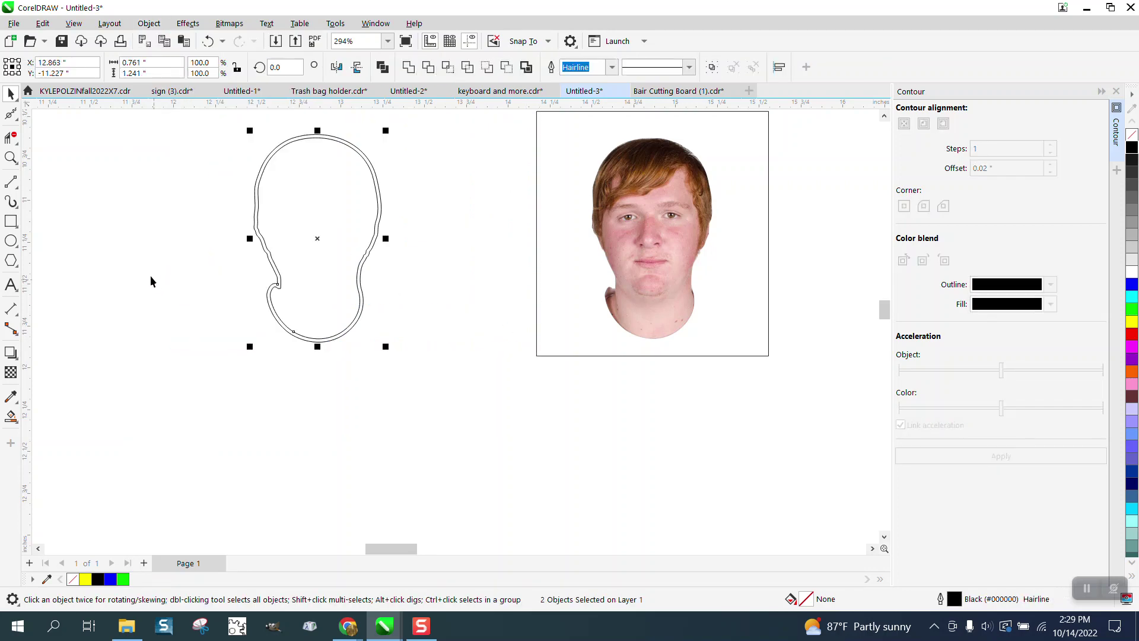
pyautogui.scroll(-1, 472, 248)
pyautogui.click(12, 182)
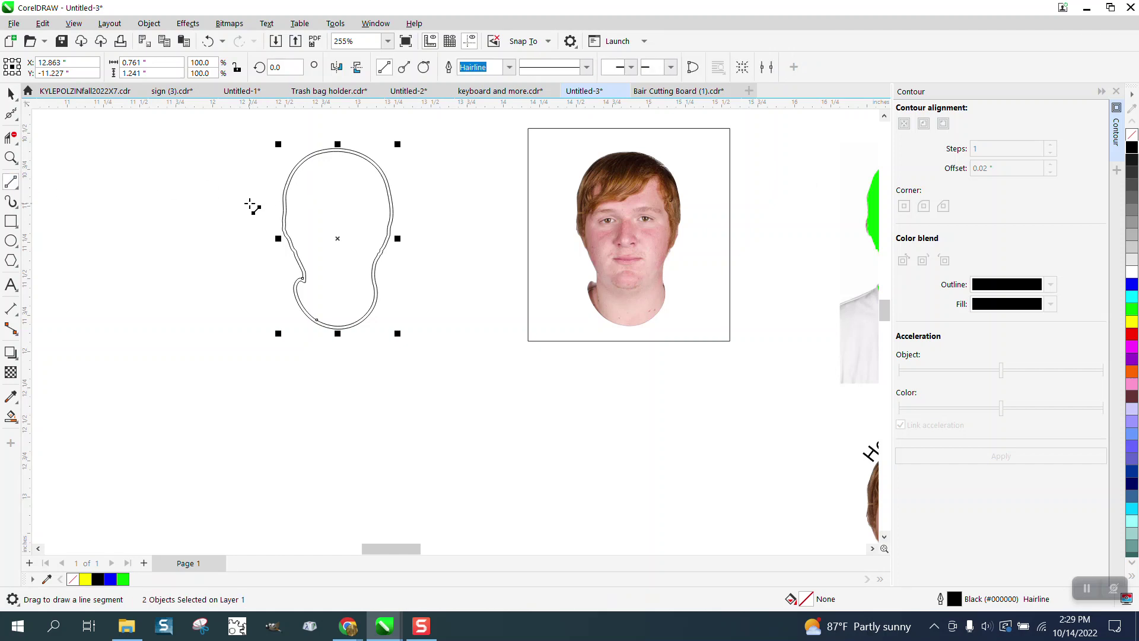
# Draw a horizontal line across the upper head and trim away the outline below it and one doubled arc.
pyautogui.moveTo(249, 201); pyautogui.dragTo(431, 201)
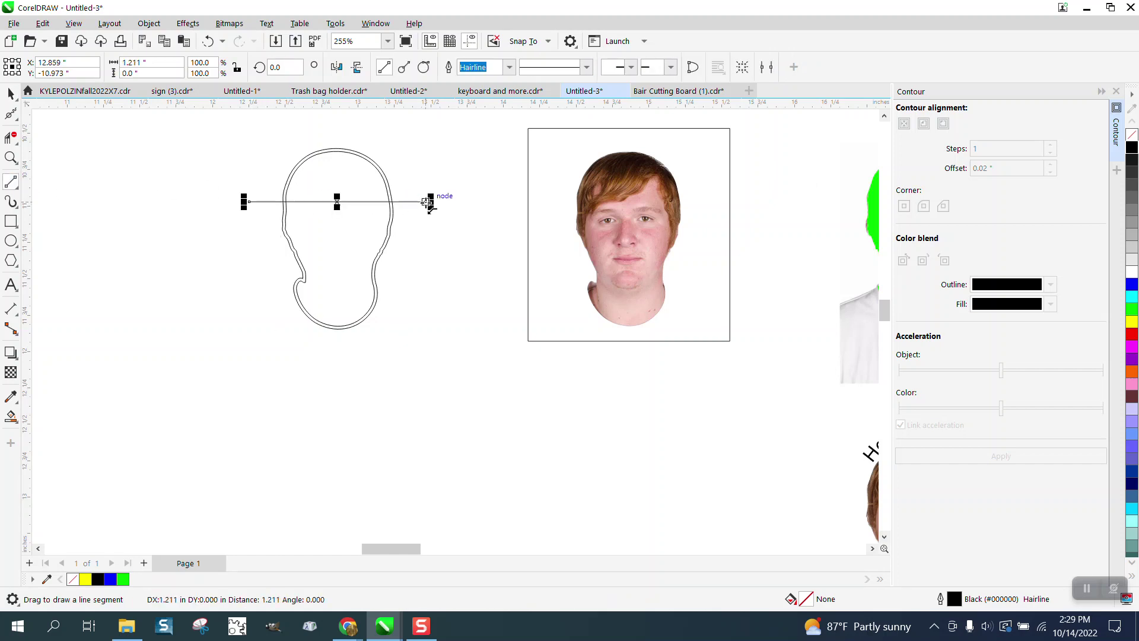
pyautogui.click(13, 140)
pyautogui.moveTo(343, 290); pyautogui.dragTo(343, 291)
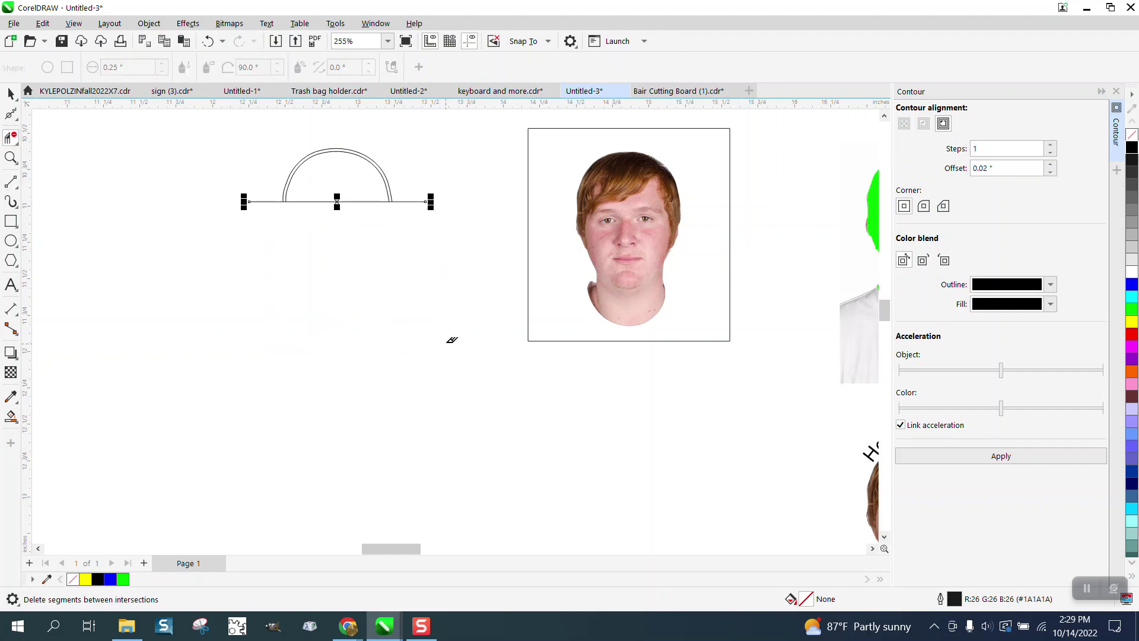
pyautogui.click(382, 166)
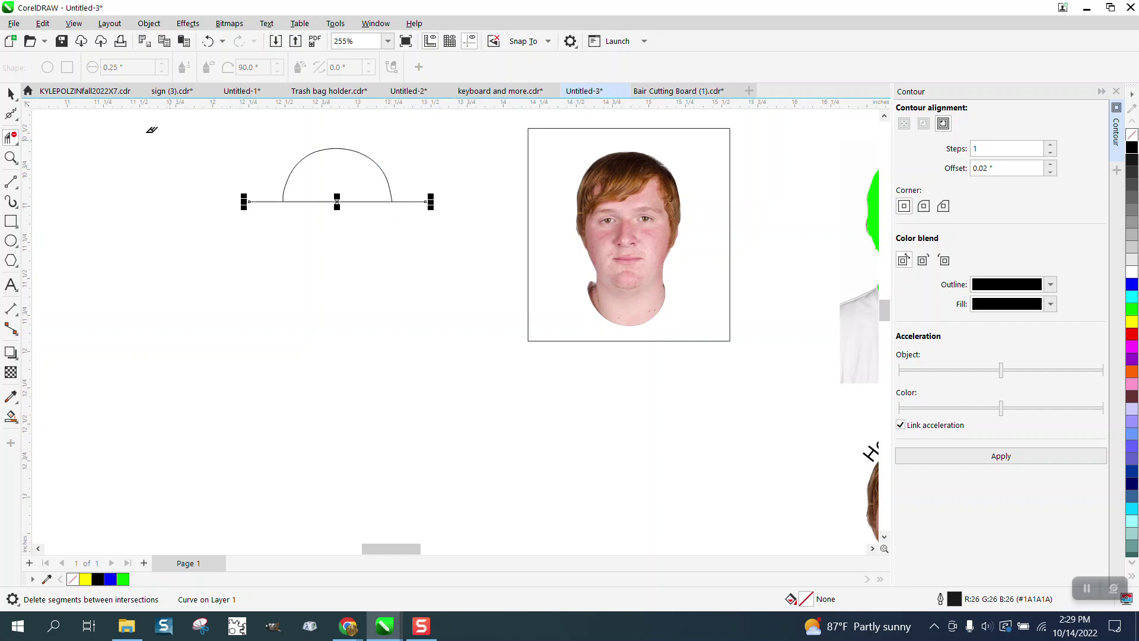
# Delete the helper straight line and select the remaining arc.
pyautogui.press('space')
pyautogui.press('space')
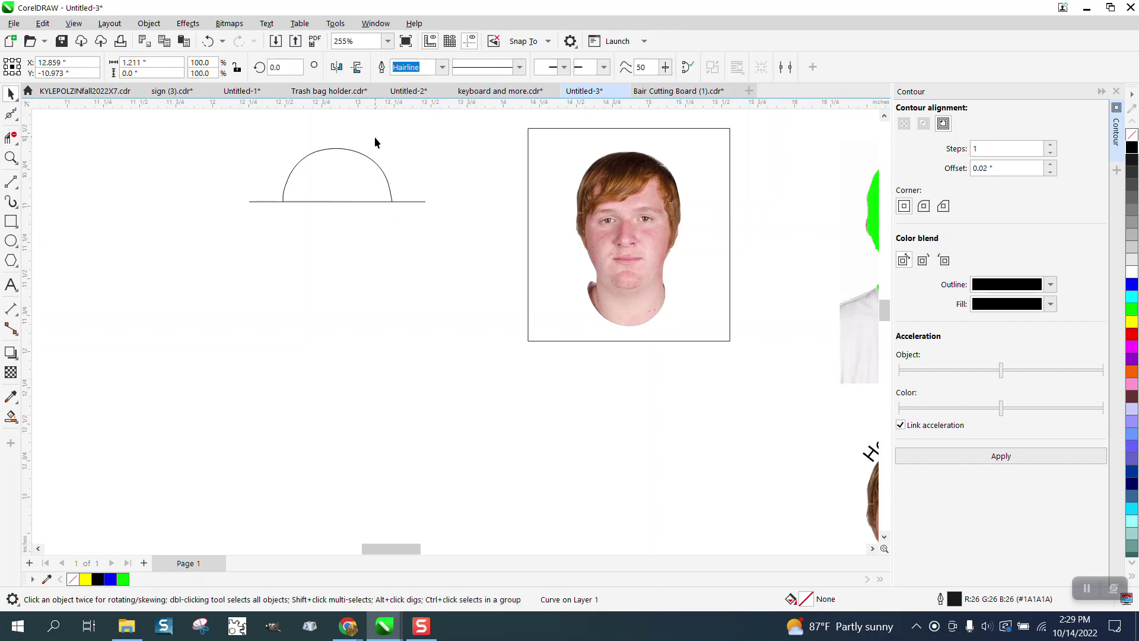
pyautogui.press('space')
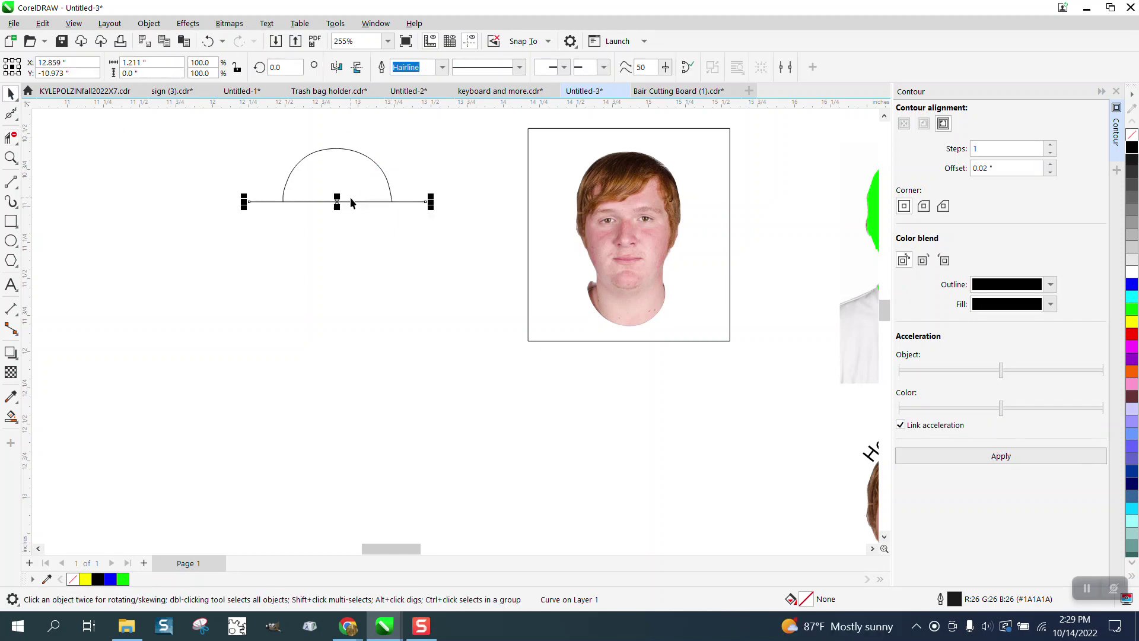
pyautogui.press('Delete')
pyautogui.click(361, 152)
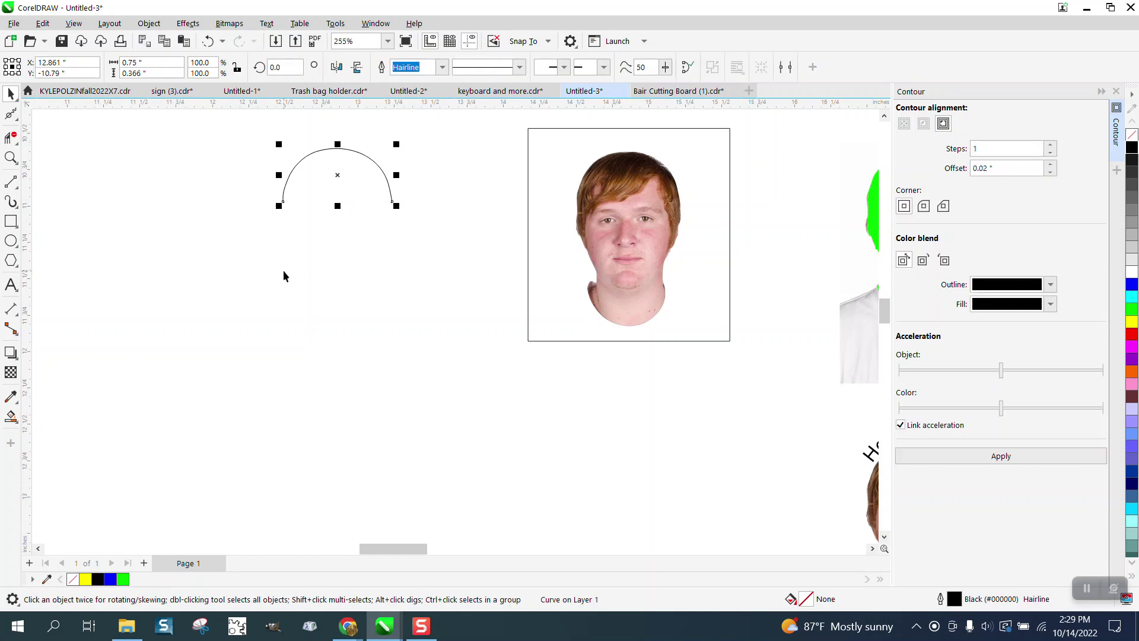
# Straighten the 'Head Shot by' text and move it above the arc.
pyautogui.scroll(-1, 283, 271)
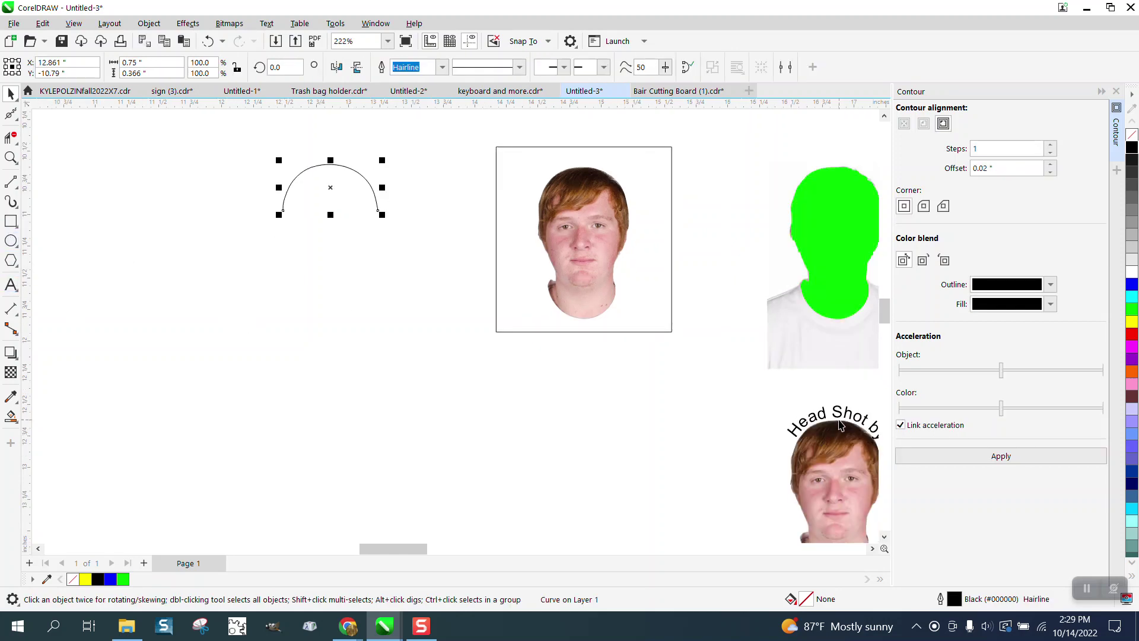
pyautogui.moveTo(845, 419); pyautogui.dragTo(403, 335)
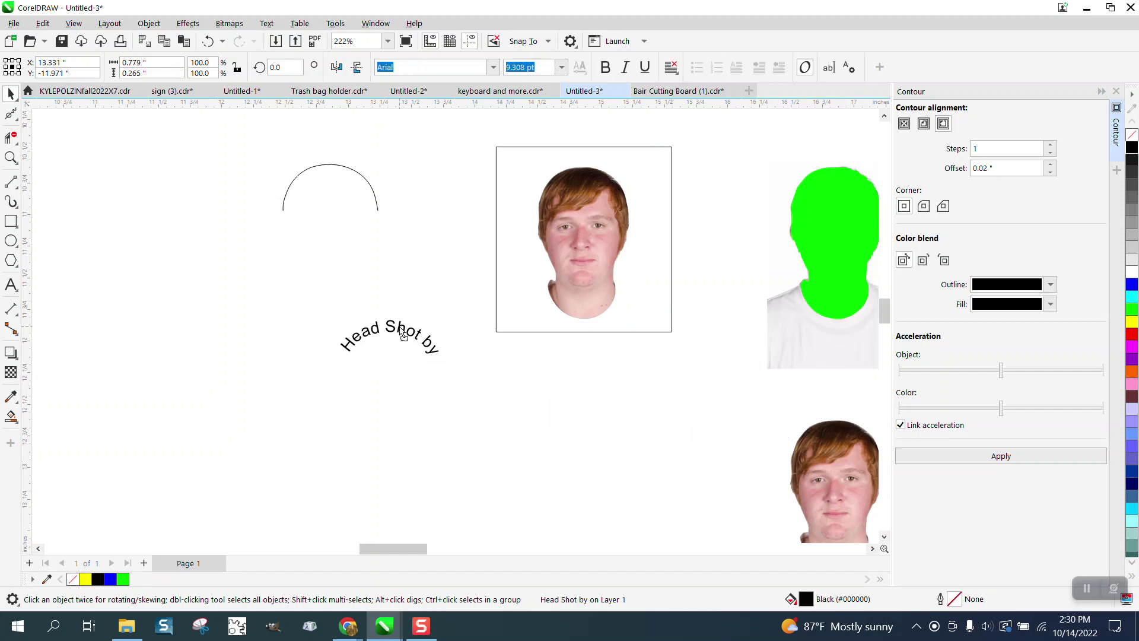
pyautogui.click(271, 24)
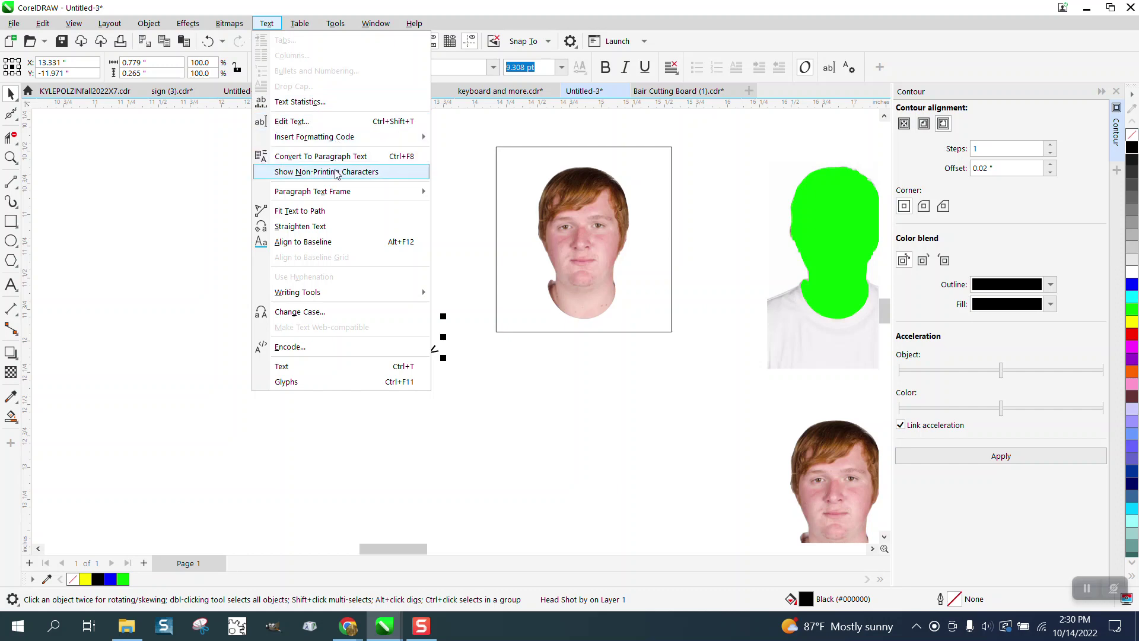
pyautogui.click(308, 227)
pyautogui.moveTo(414, 316); pyautogui.dragTo(352, 149)
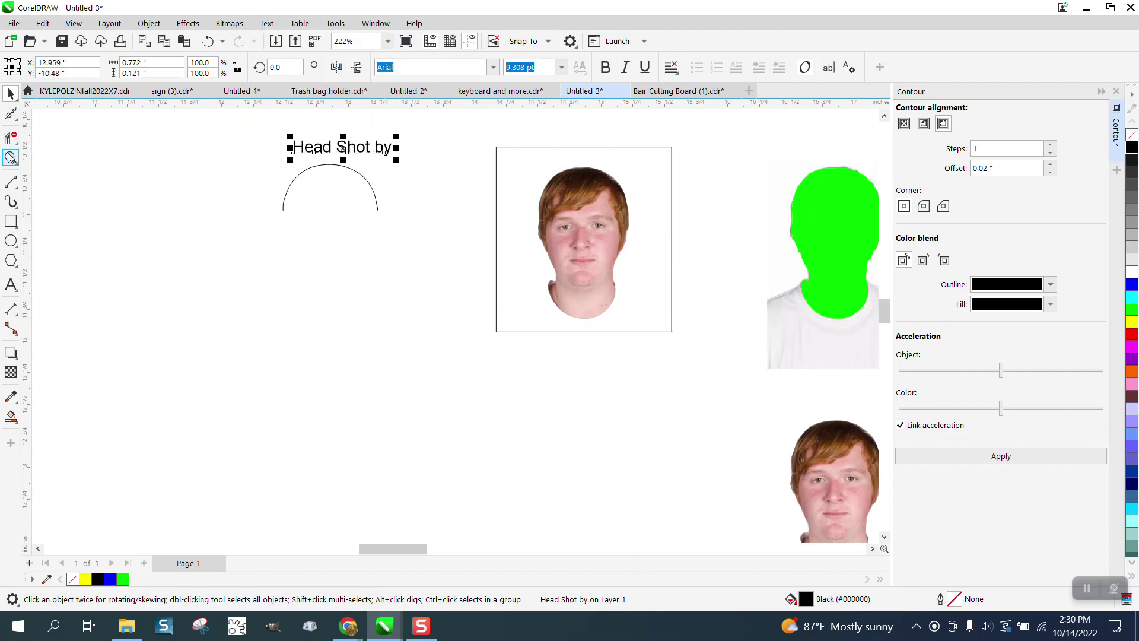
# Zoom in on the text and arc, nudge the text up-left, and begin Fit Text to Path.
pyautogui.click(10, 157)
pyautogui.moveTo(244, 119); pyautogui.dragTo(596, 301)
pyautogui.click(11, 93)
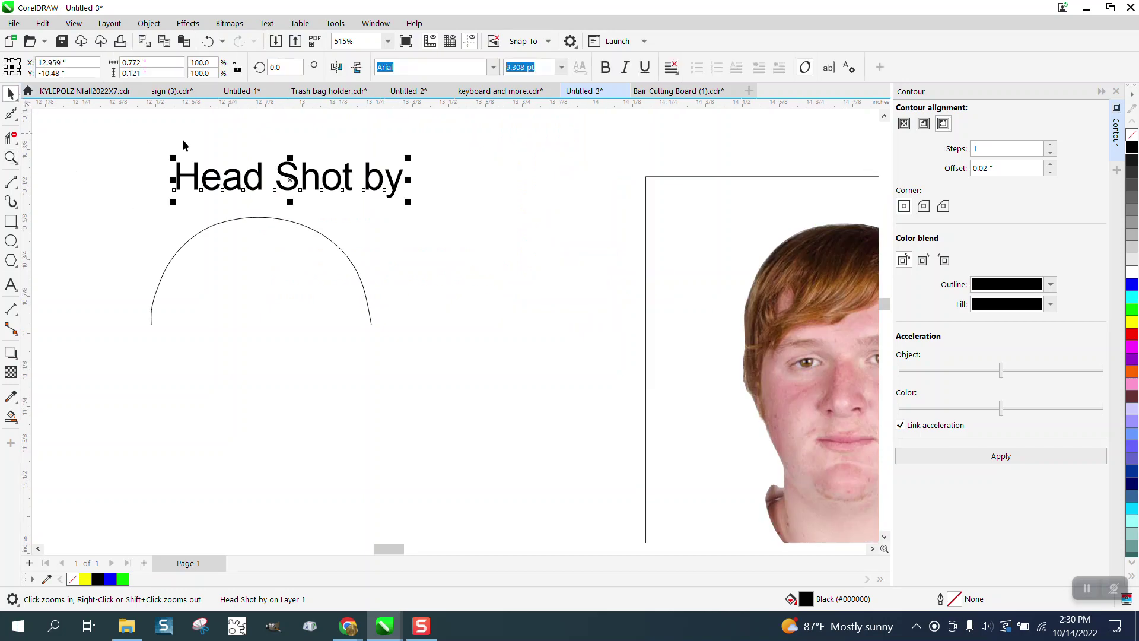
pyautogui.moveTo(289, 180); pyautogui.dragTo(268, 164)
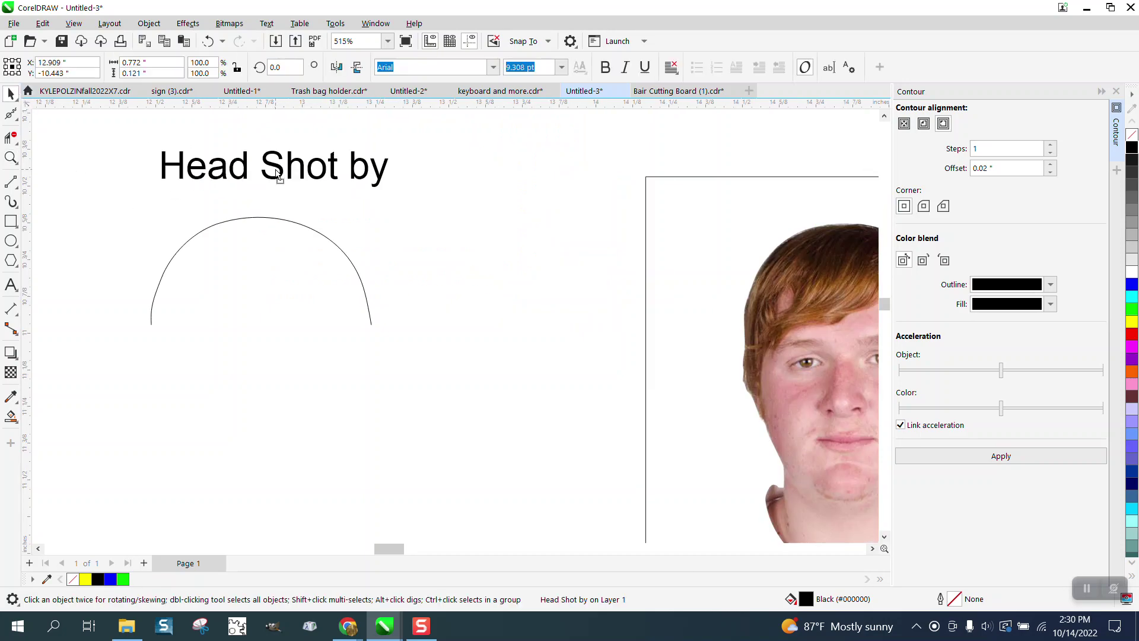
pyautogui.click(266, 24)
pyautogui.click(299, 211)
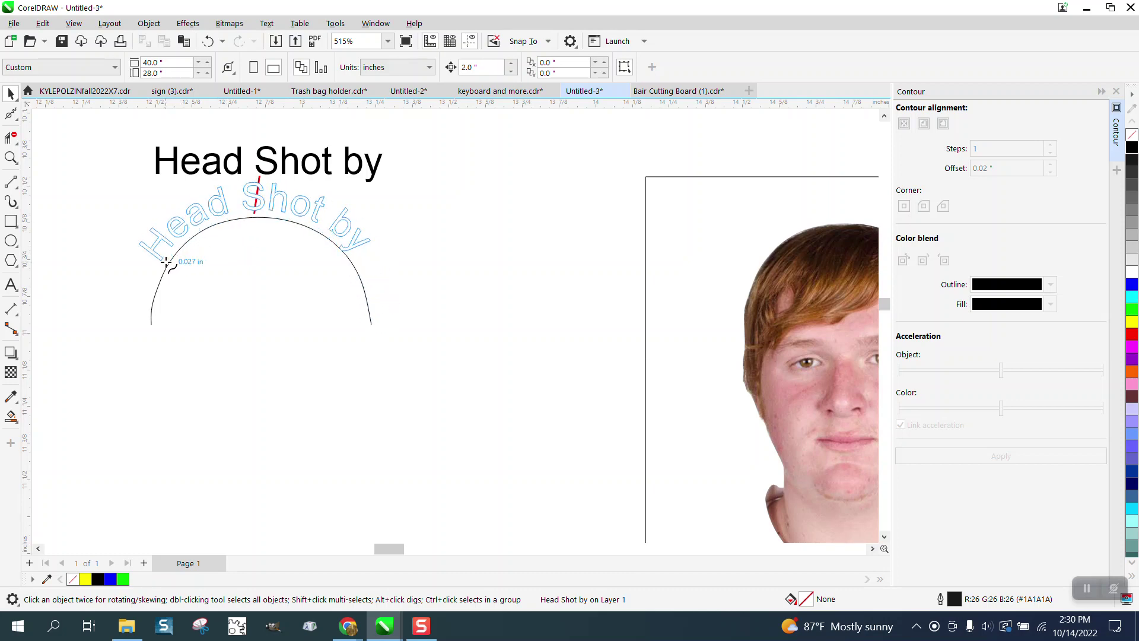
# Fit 'Head Shot by' along the arc, break the text apart from it, and select the arc alone.
pyautogui.click(169, 265)
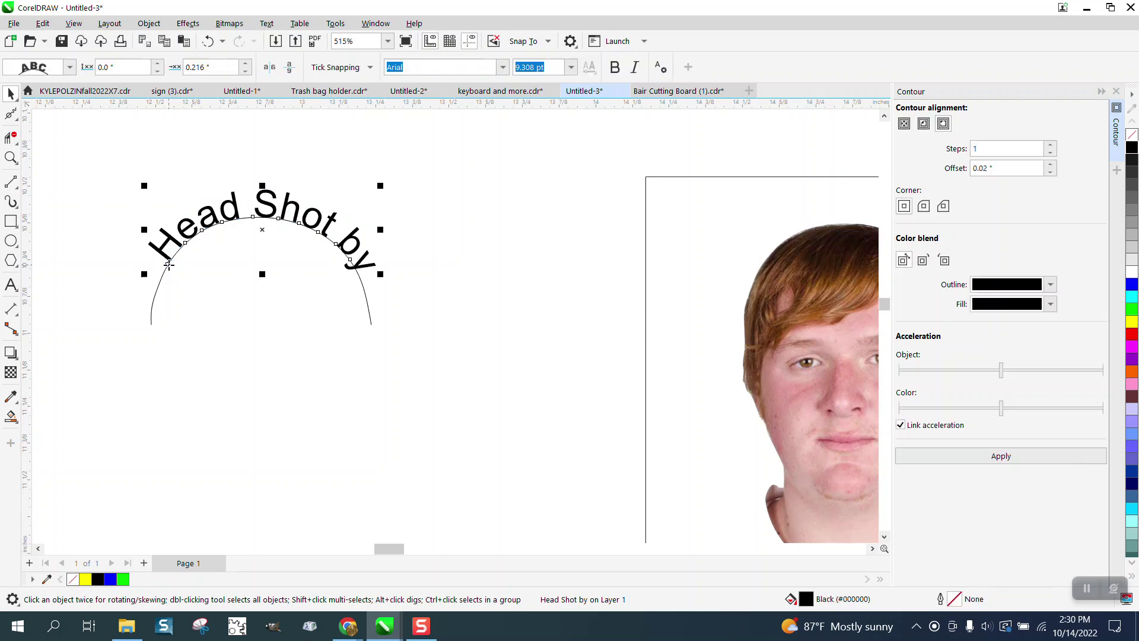
pyautogui.click(393, 267)
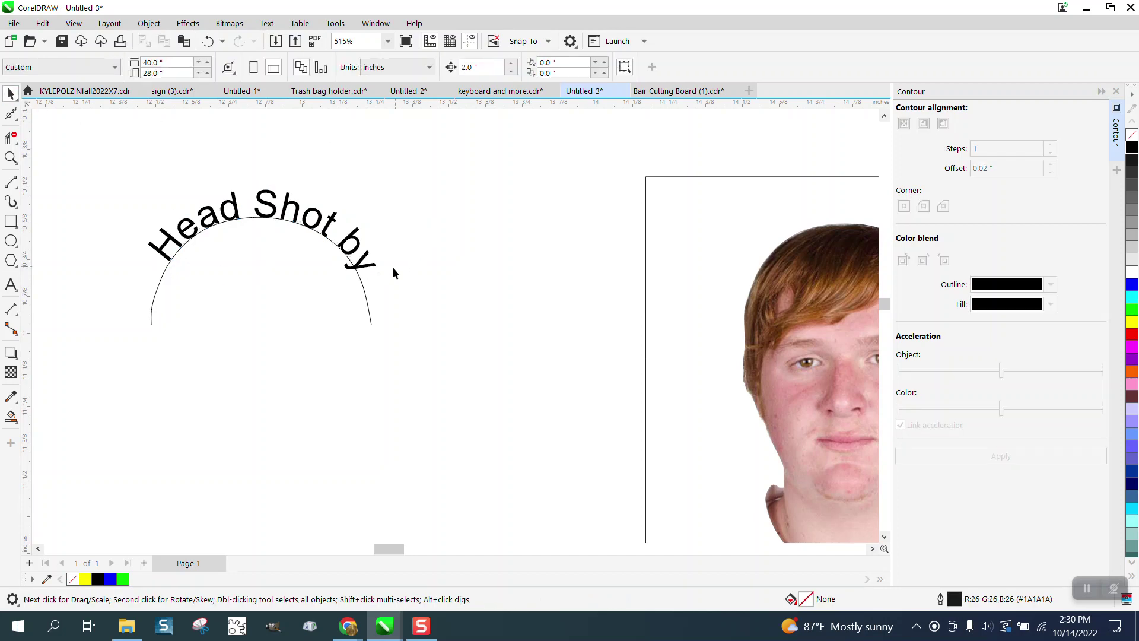
pyautogui.click(355, 249)
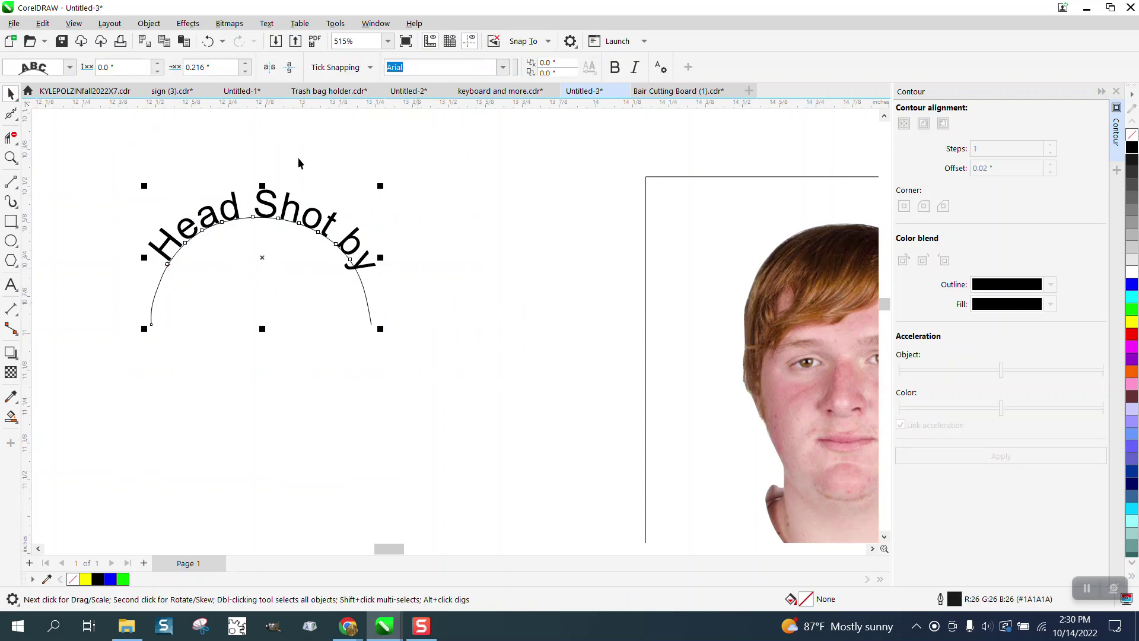
pyautogui.click(149, 23)
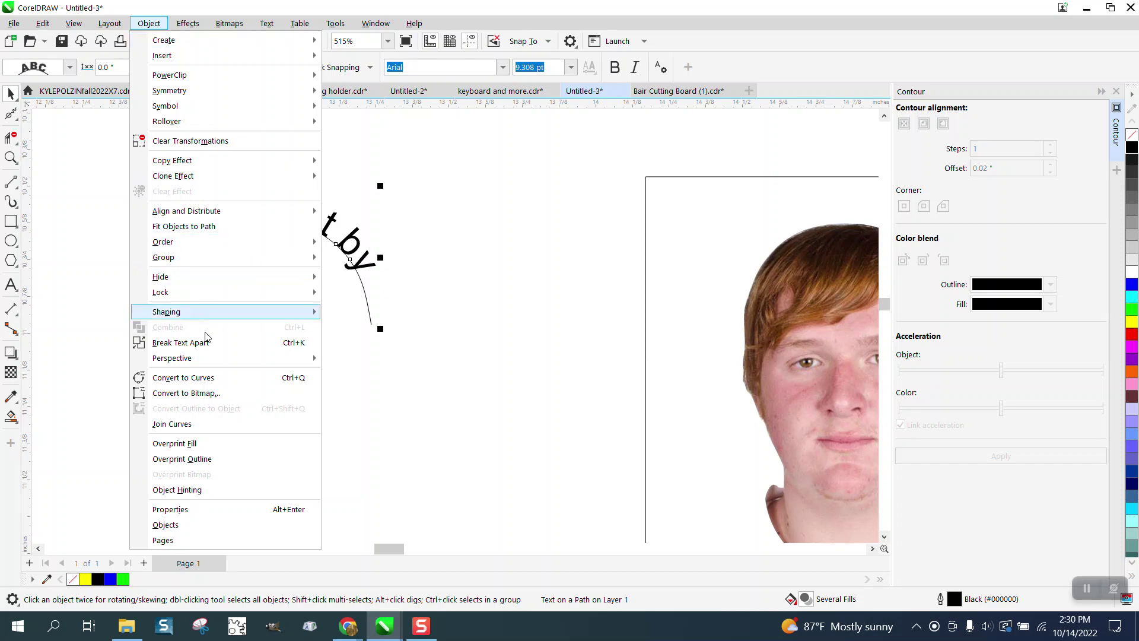
pyautogui.click(199, 343)
pyautogui.click(298, 332)
pyautogui.click(371, 323)
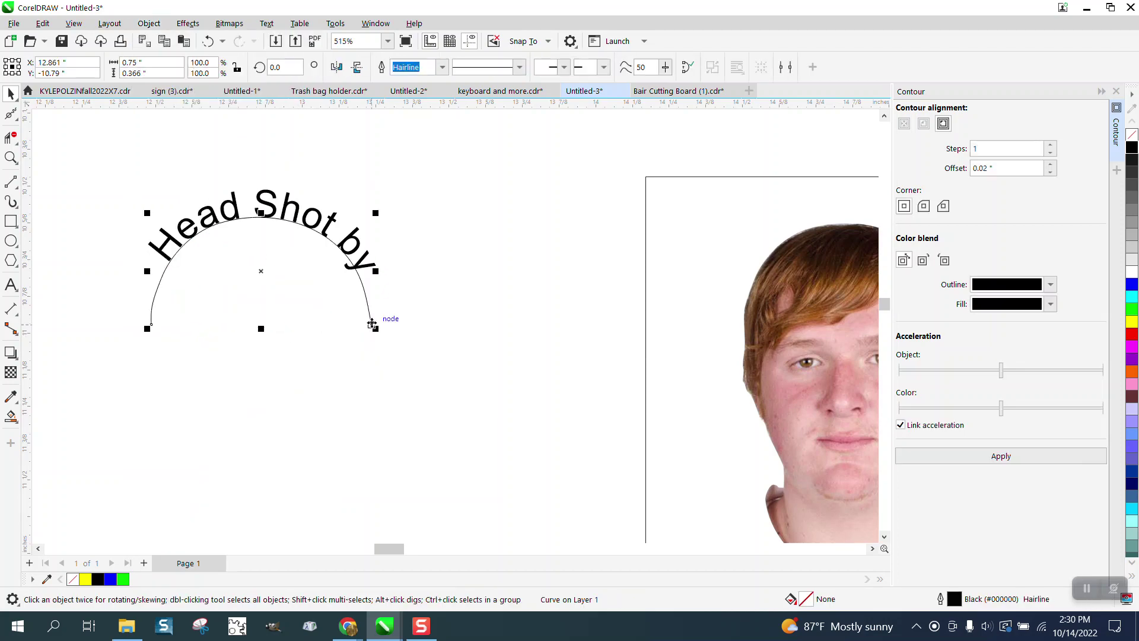
# Delete the guide arc and the rectangle frame around the cut-out photo.
pyautogui.press('Delete')
pyautogui.scroll(-1, 343, 267)
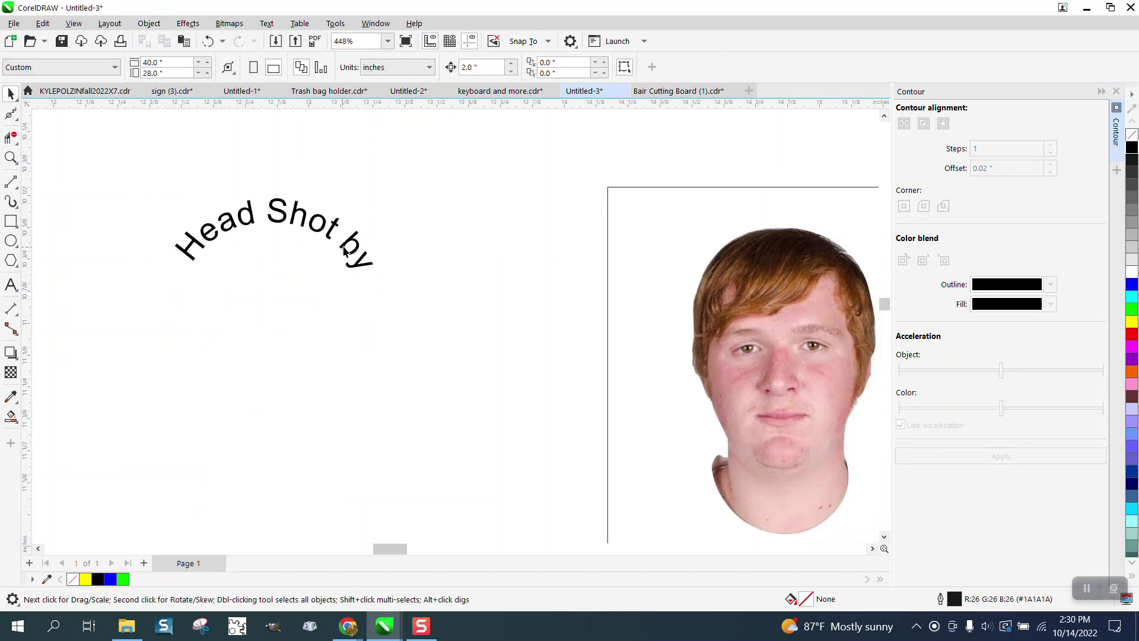
pyautogui.click(608, 242)
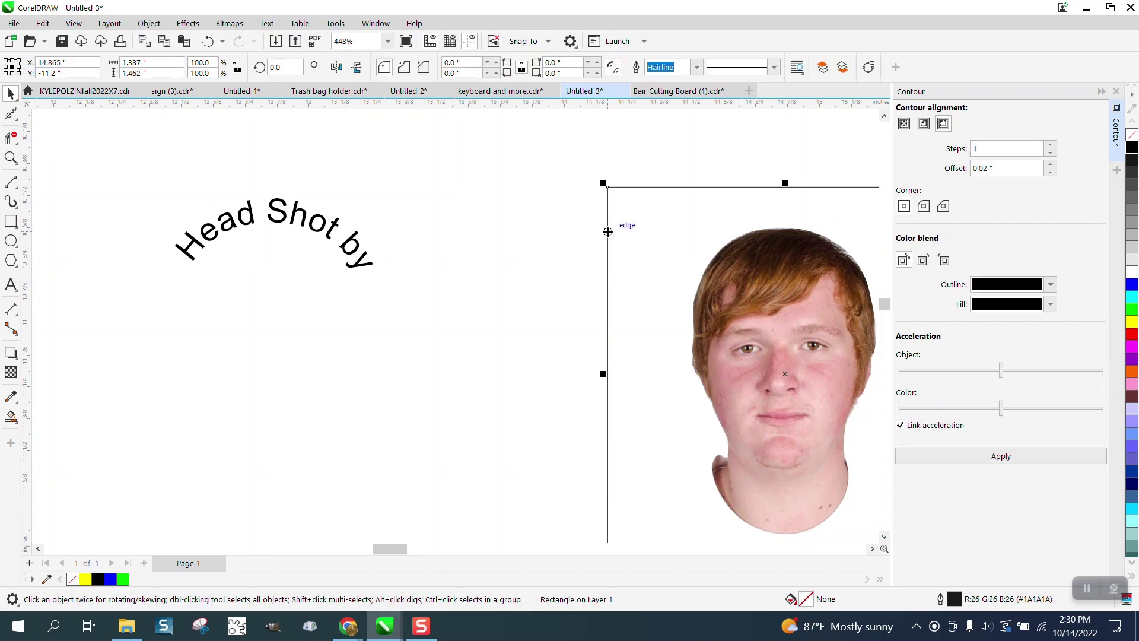
pyautogui.press('Delete')
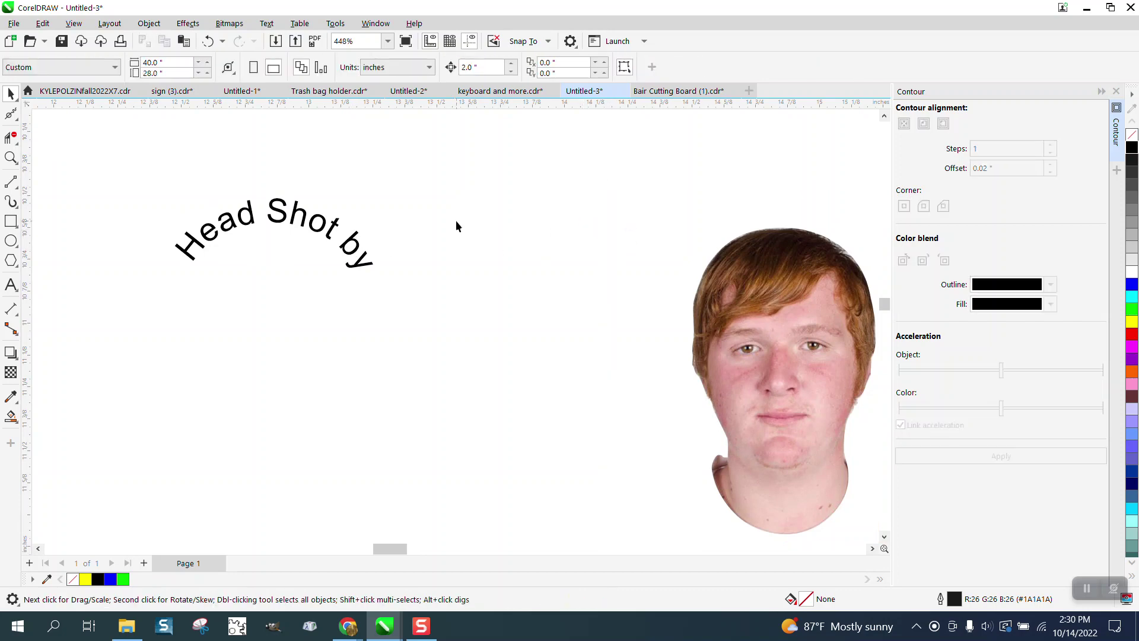
# Shift the arched text 2 inches right onto the head and nudge it over the hair.
pyautogui.click(359, 246)
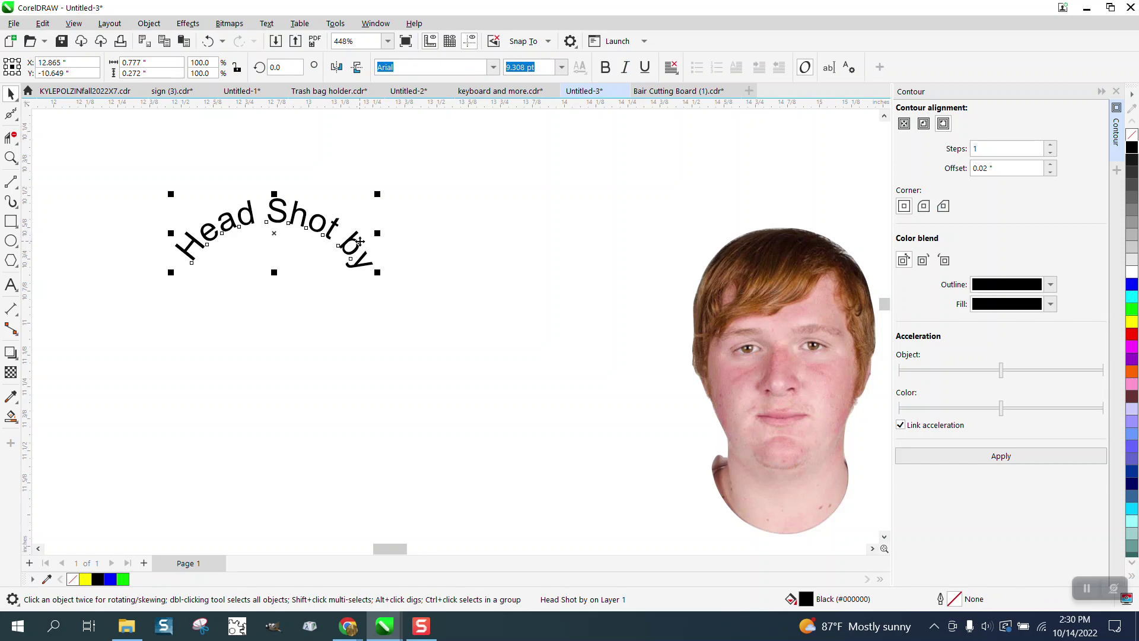
pyautogui.hotkey('shift', 'Right')
pyautogui.scroll(-2, 361, 247)
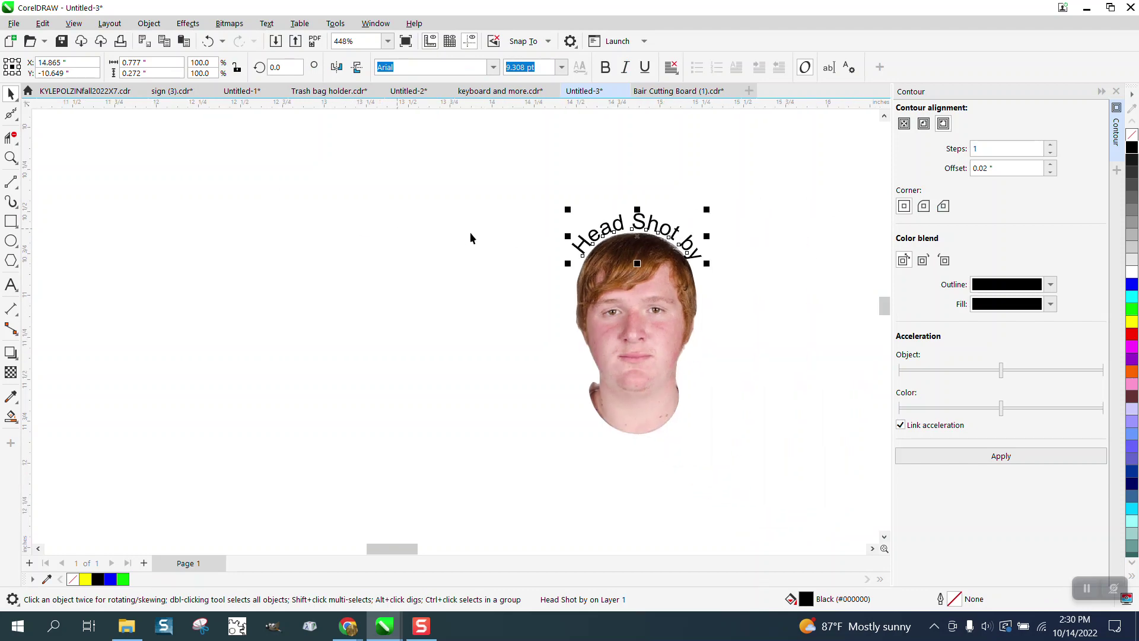
pyautogui.click(10, 158)
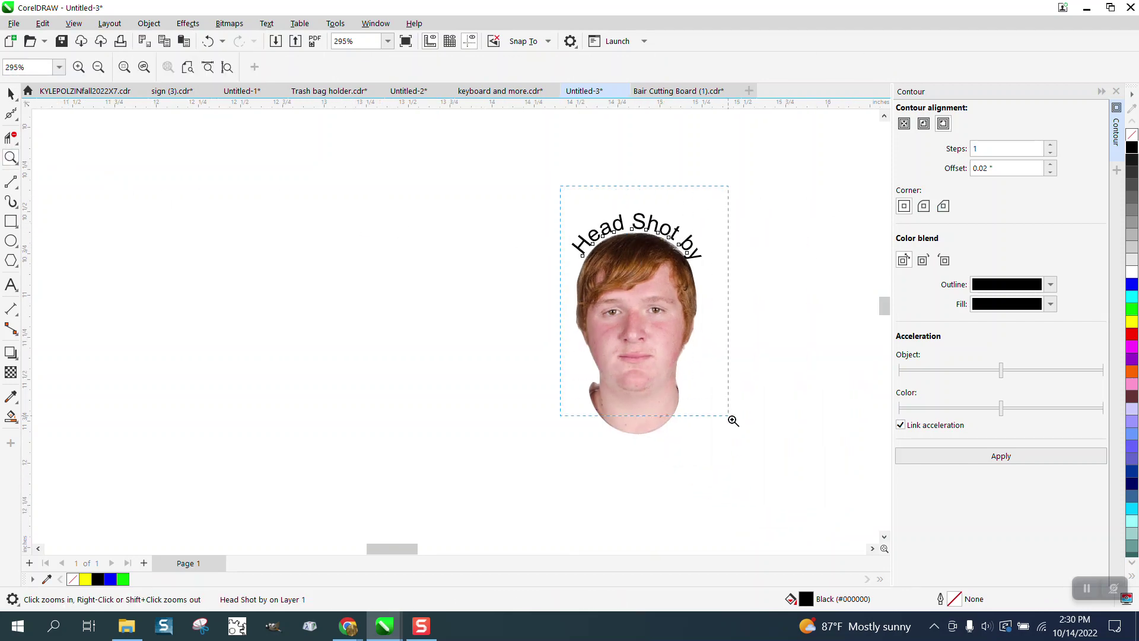
pyautogui.moveTo(734, 420); pyautogui.dragTo(732, 418)
pyautogui.moveTo(325, 116); pyautogui.dragTo(625, 318)
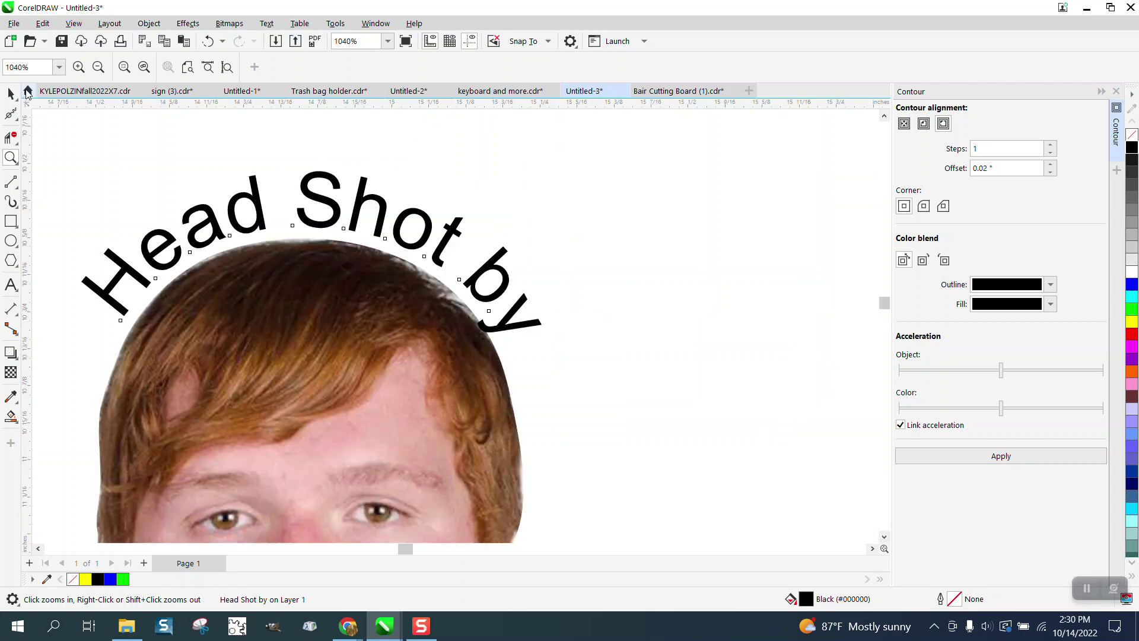
pyautogui.click(10, 94)
pyautogui.moveTo(334, 202); pyautogui.dragTo(340, 204)
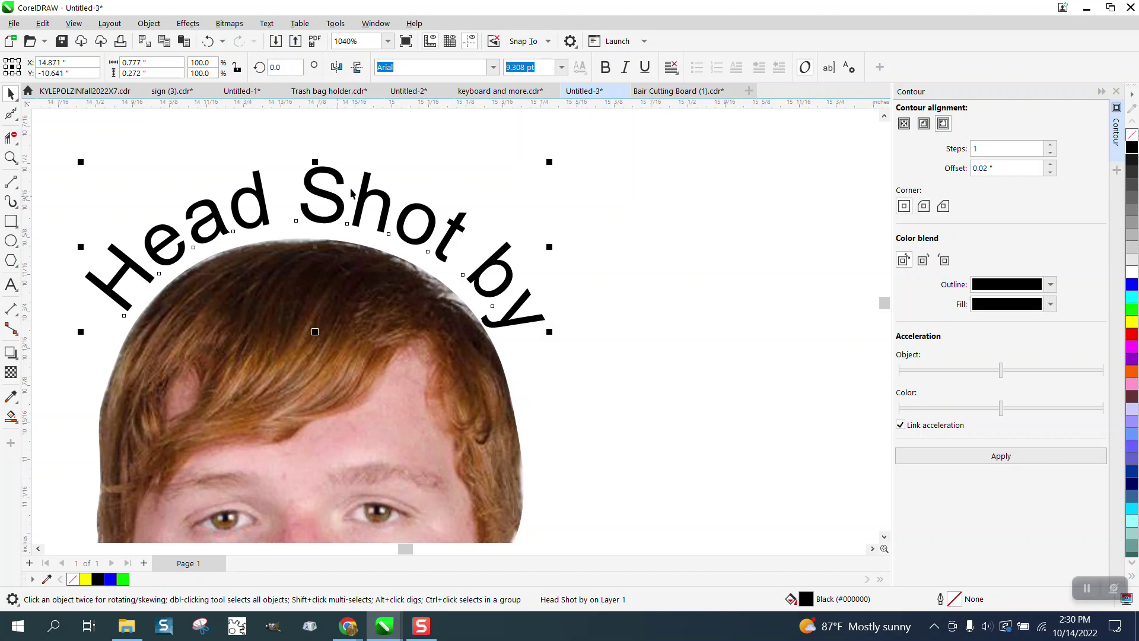
# Zoom in on the head to check the arched 'Head Shot by' text placement.
pyautogui.click(450, 159)
pyautogui.scroll(-2, 403, 158)
pyautogui.scroll(-4, 402, 157)
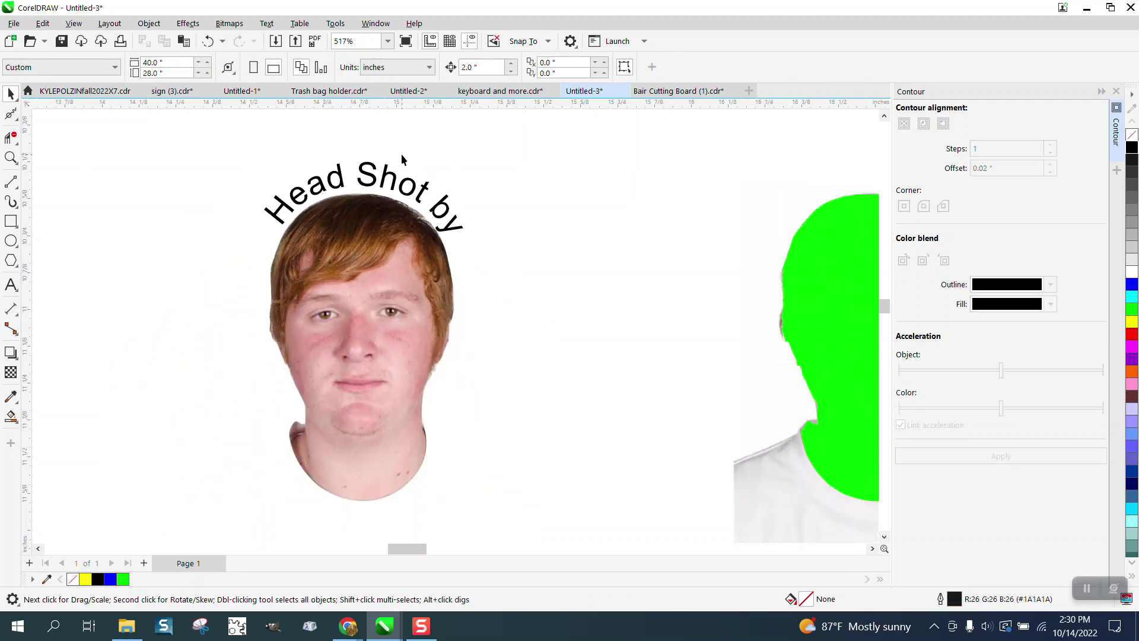
pyautogui.click(10, 157)
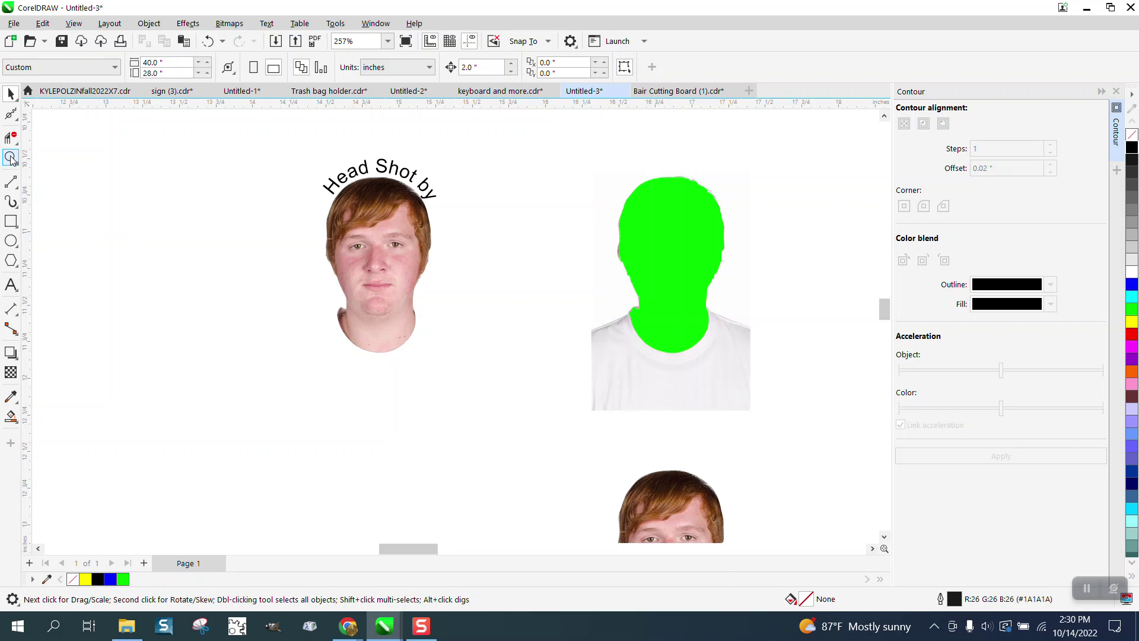
pyautogui.moveTo(527, 358); pyautogui.dragTo(532, 371)
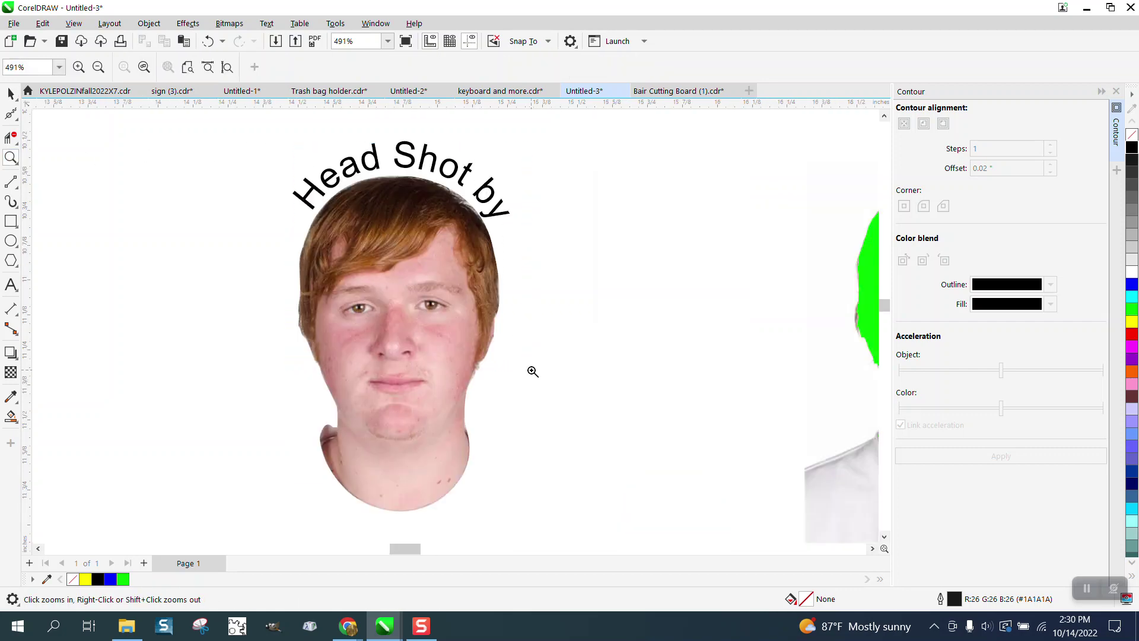